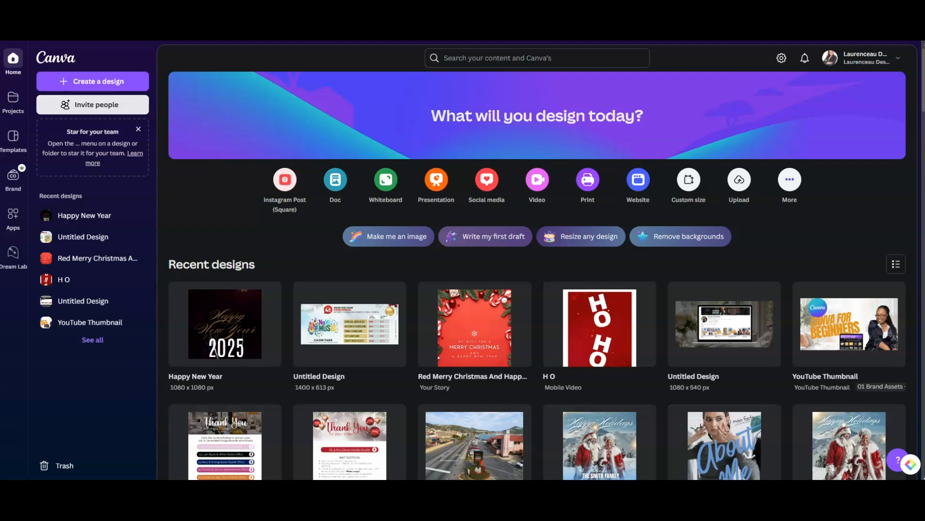
Step: Create a blank 1080 × 1080 px design and set its page background to solid black
click(697, 187)
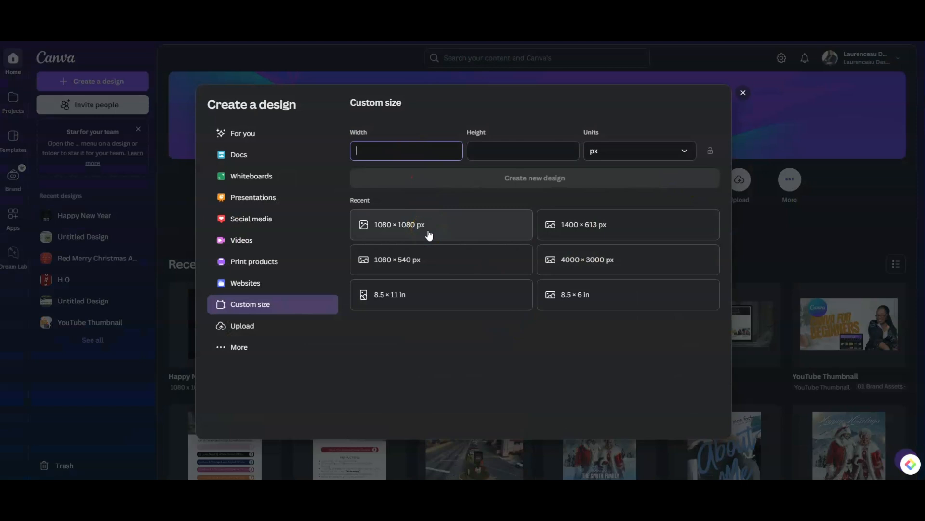
click(430, 234)
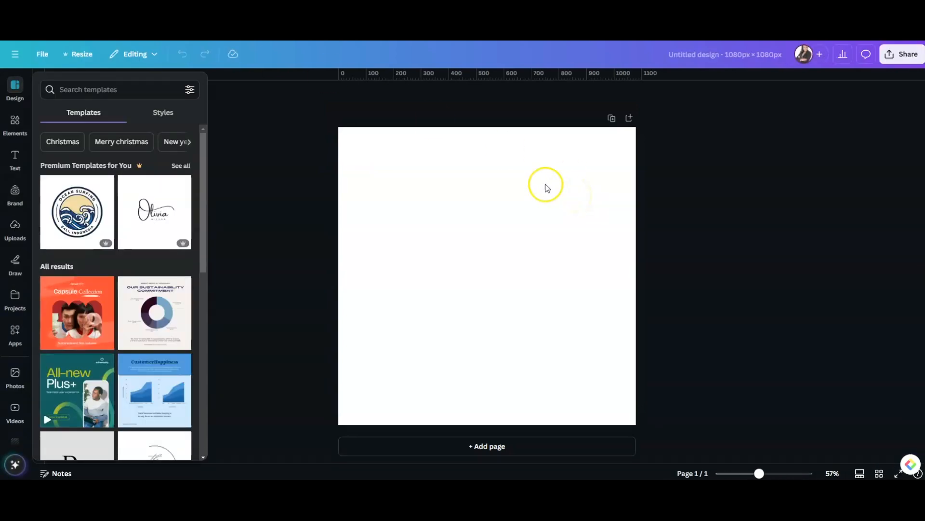
click(383, 162)
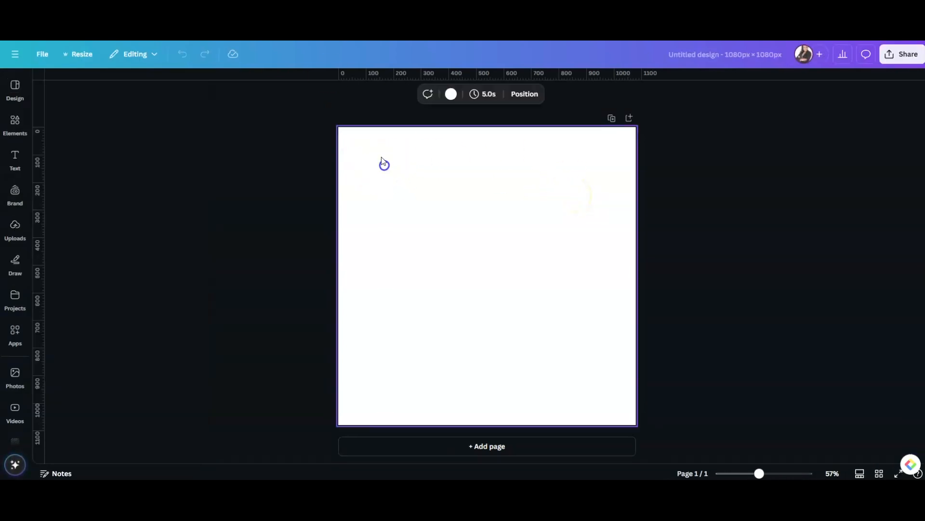
click(451, 94)
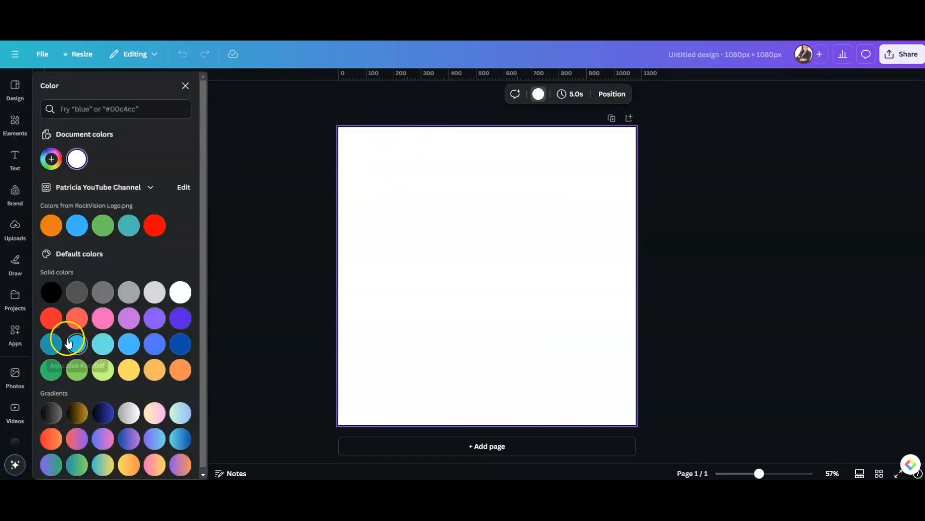
click(51, 292)
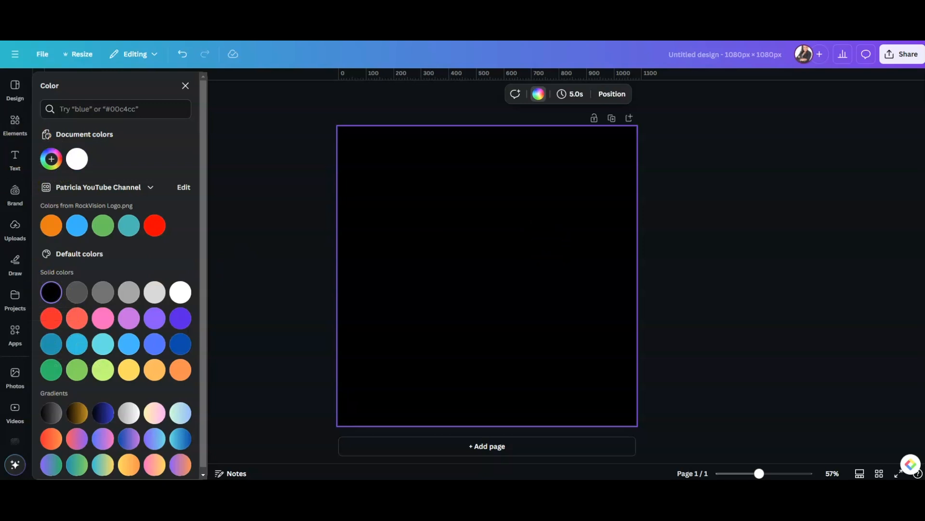
Step: Search the elements library for "fireworks" and add the 17-second golden fireworks video with multiple bursts to the page
click(13, 127)
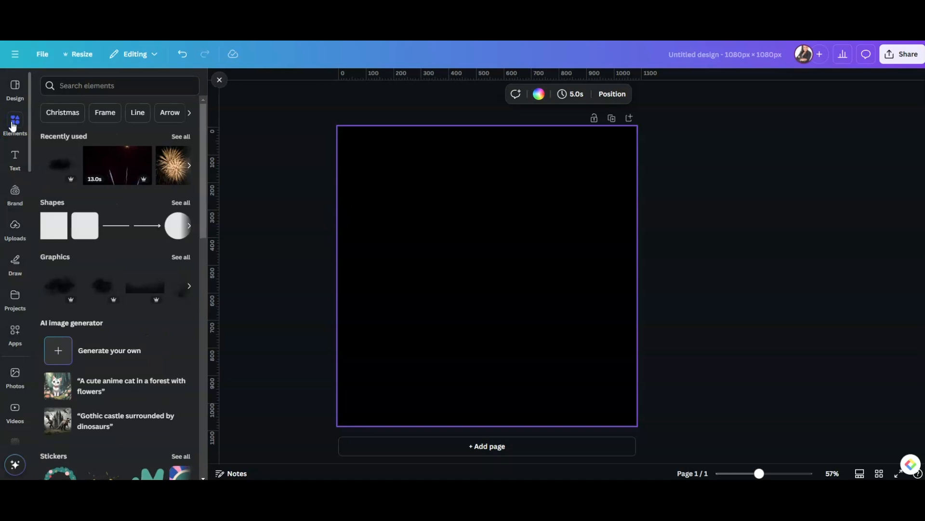
click(89, 85)
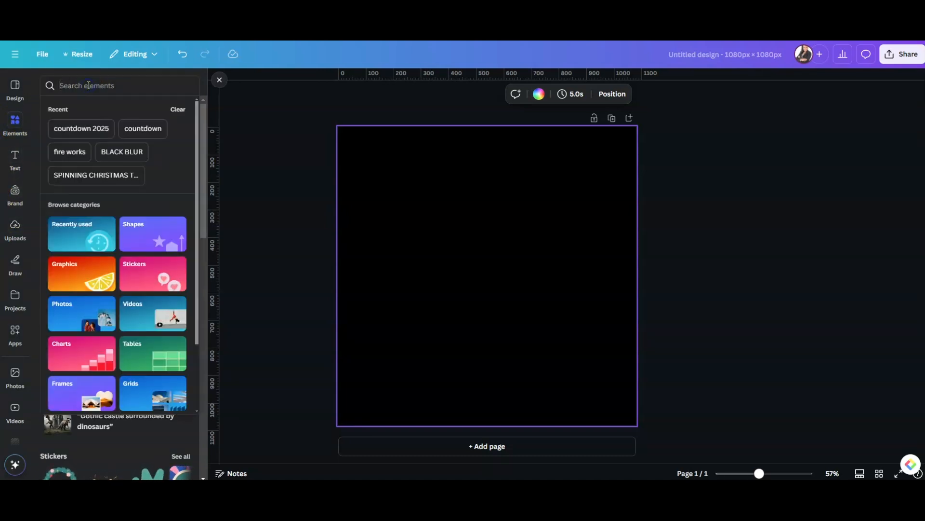
text(firewo)
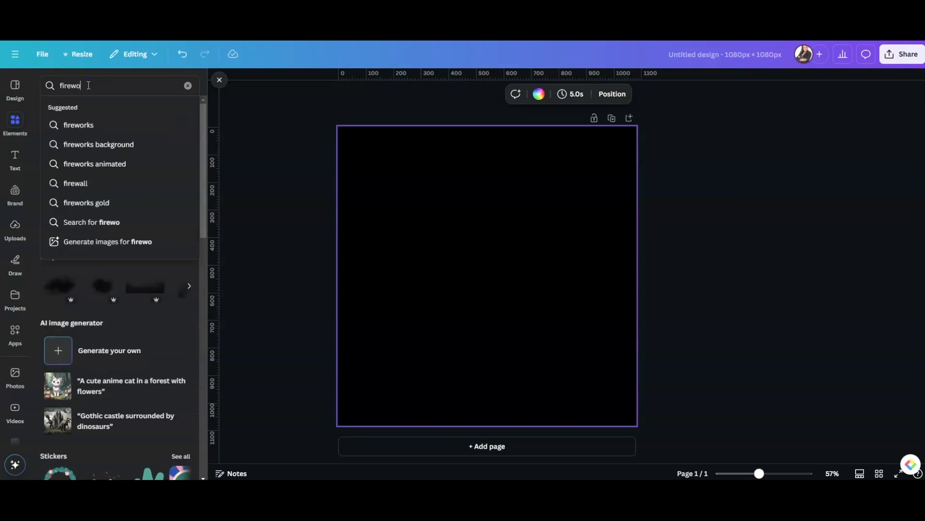
text(rks)
key(Return)
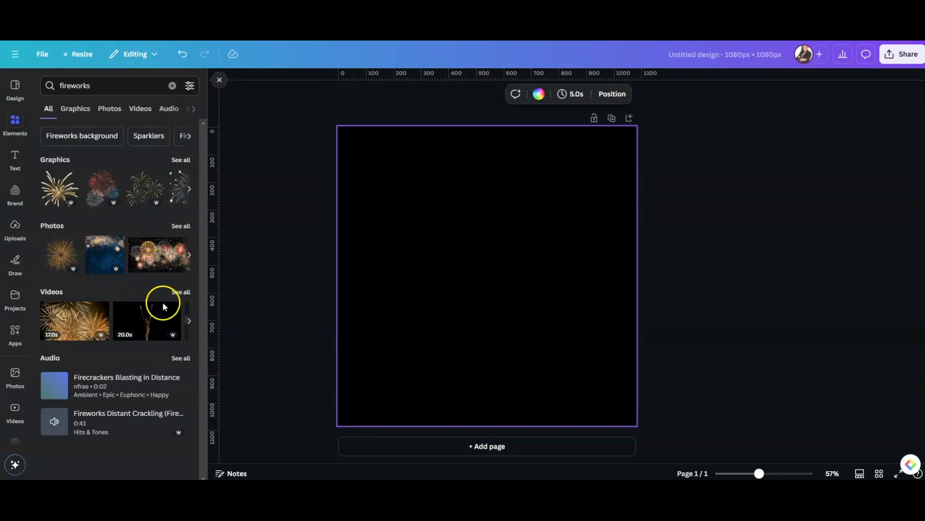
click(181, 291)
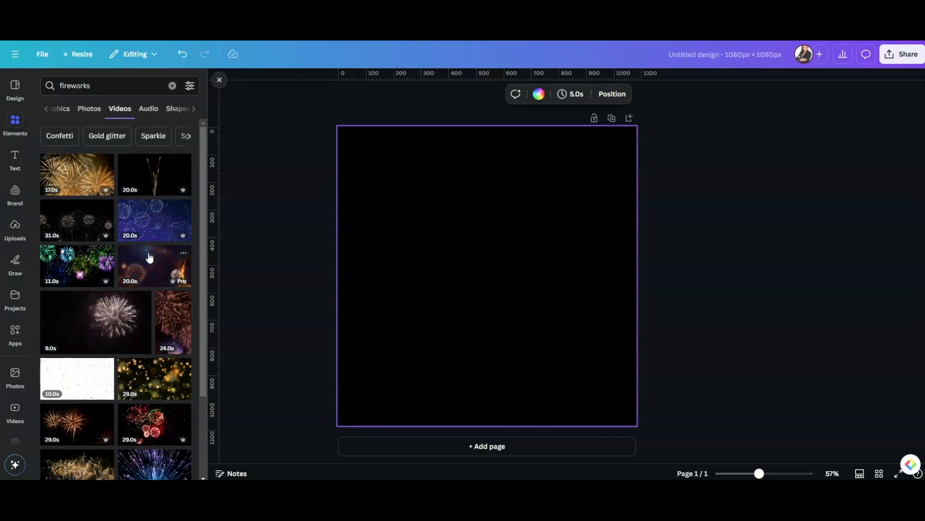
scroll(149, 258, down, 3)
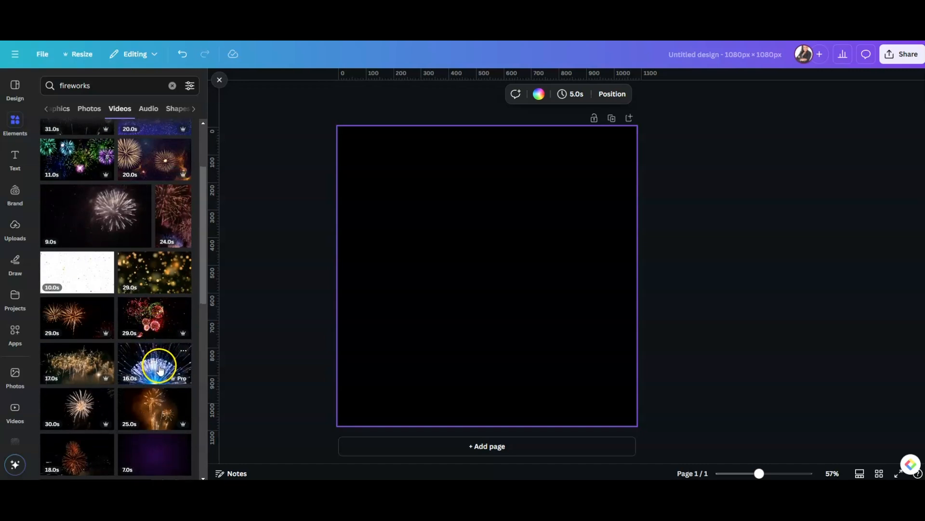
click(81, 367)
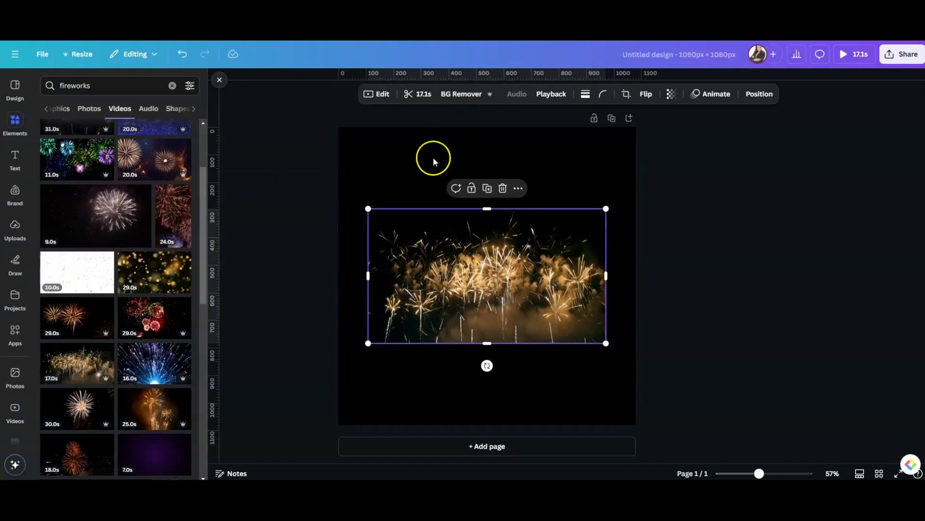
Step: Resize the fireworks video to cover the entire page and briefly preview its playback
drag(368, 208, 348, 155)
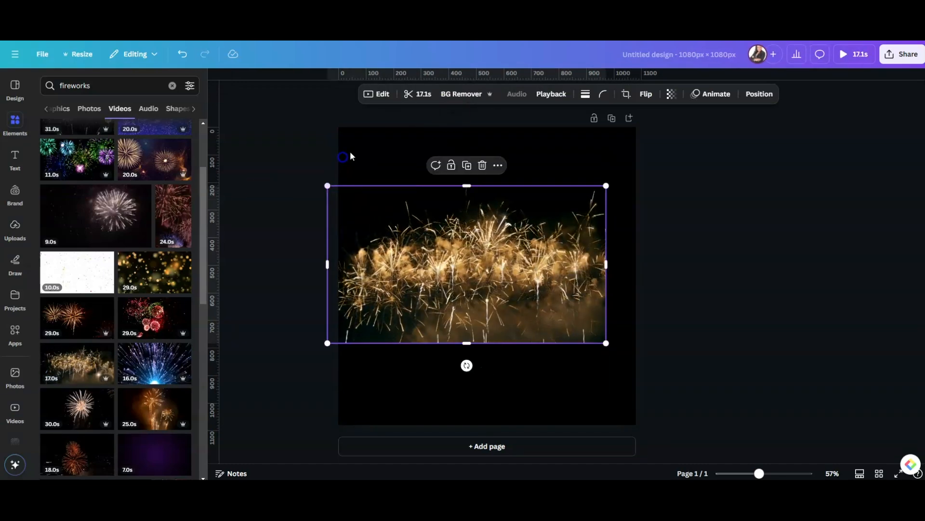
drag(605, 185, 648, 162)
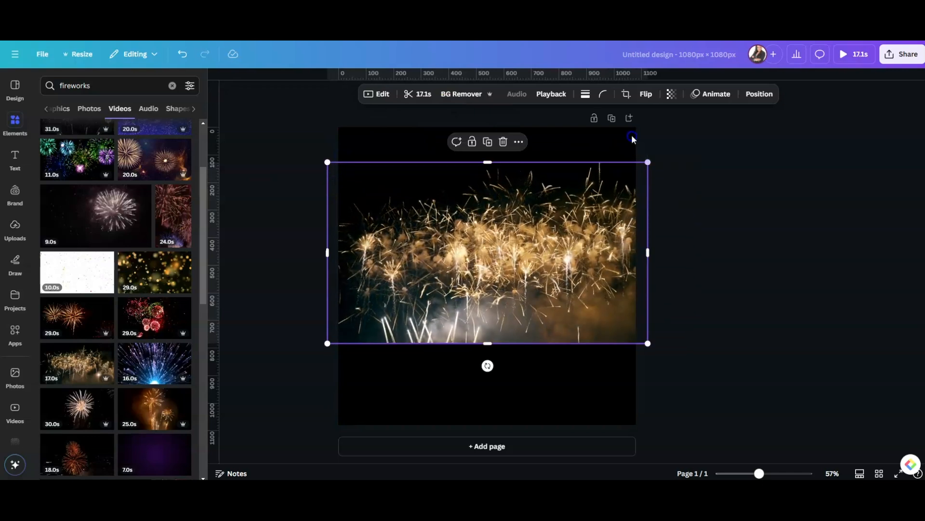
drag(485, 161, 483, 124)
drag(486, 345, 486, 425)
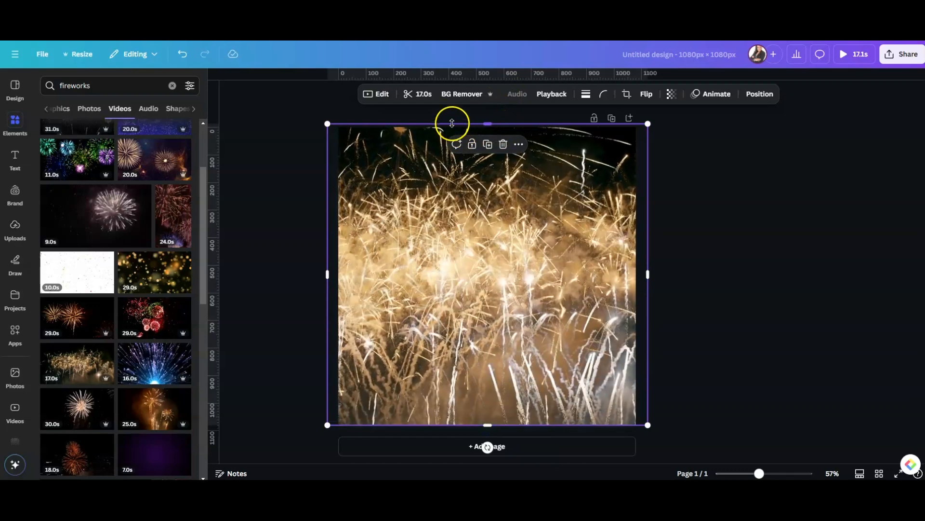
click(486, 279)
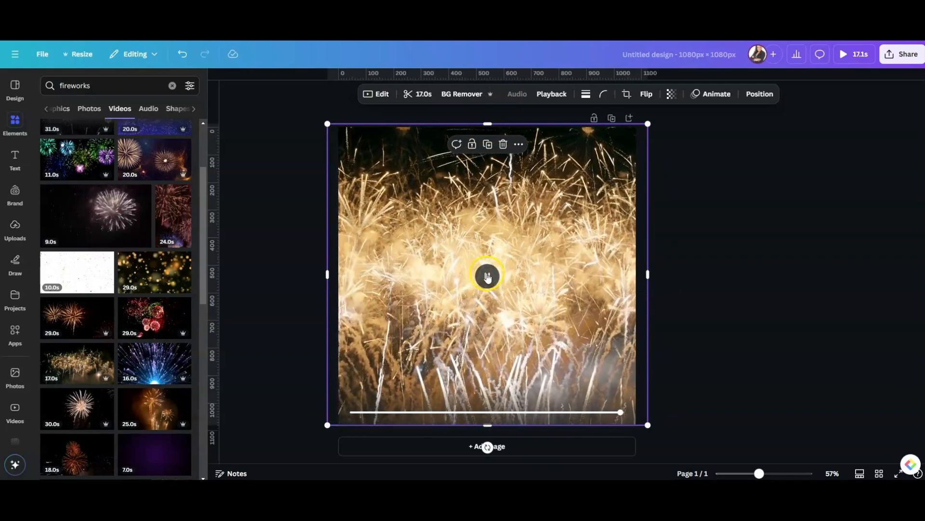
click(487, 276)
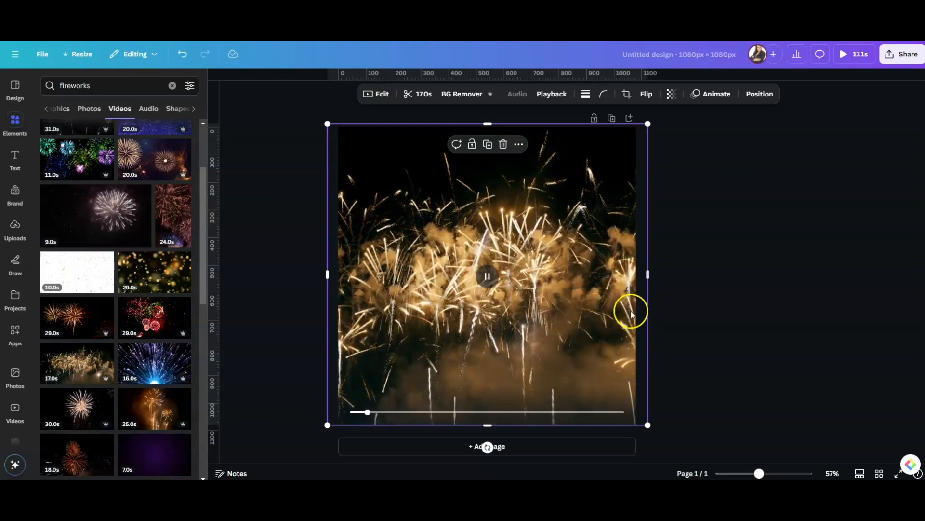
click(488, 278)
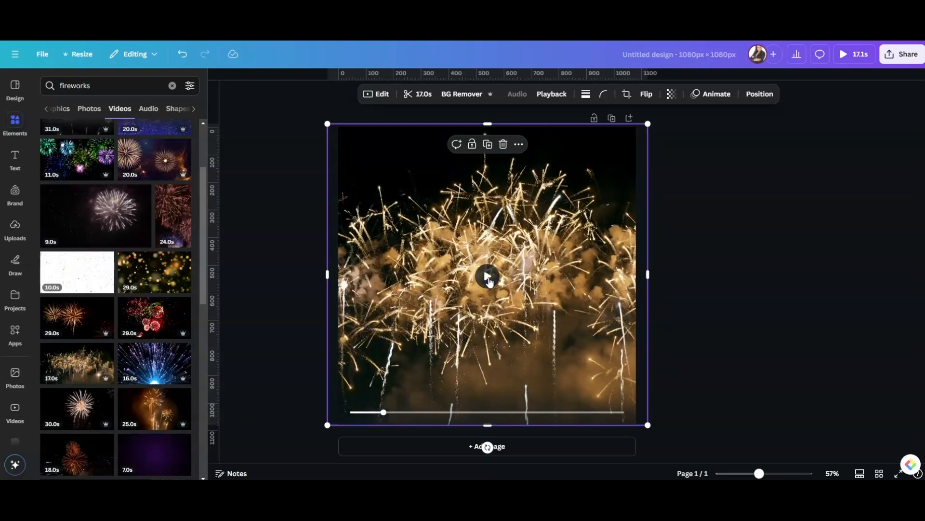
Step: Add a title-style text reading "Happy" over the fireworks video
click(15, 155)
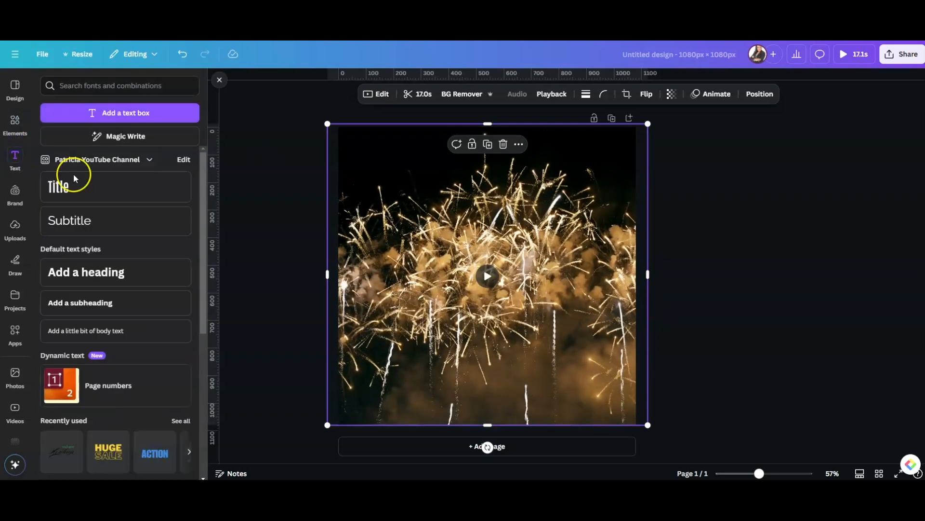
click(94, 184)
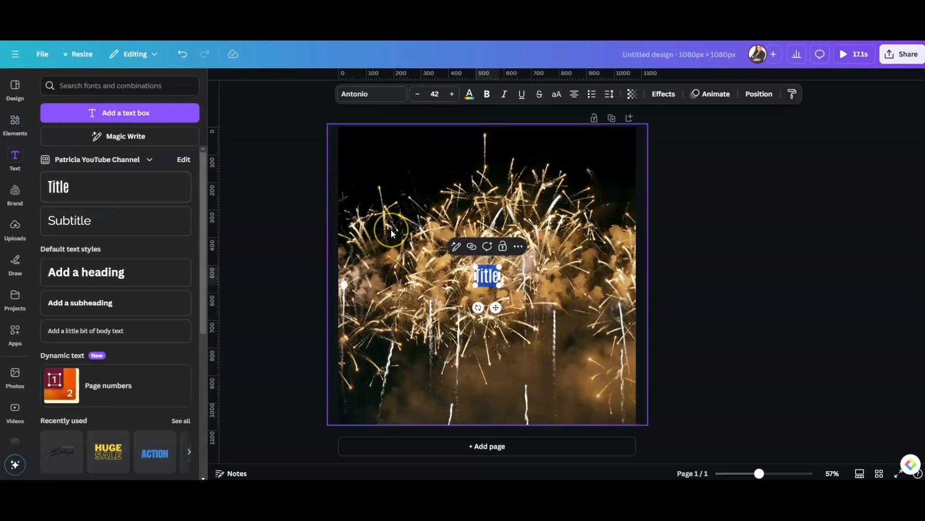
text(Ha)
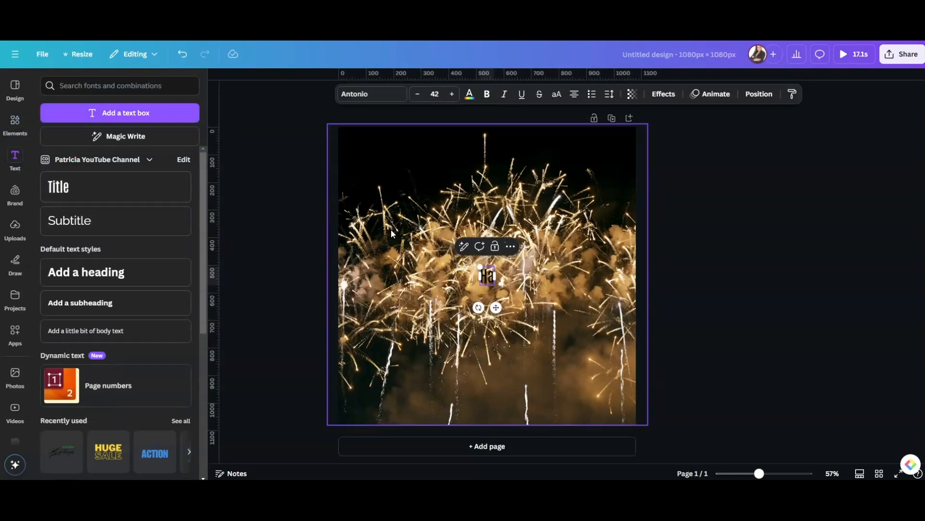
text(ppy)
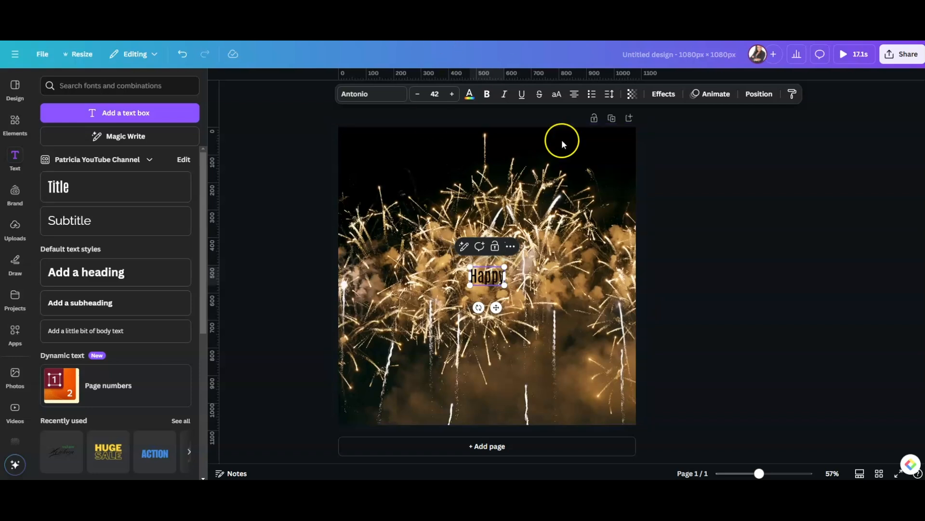
Step: Enlarge the "Happy" text to a font size of about 179 and reposition it near the middle of the page
drag(504, 266, 577, 228)
drag(470, 284, 430, 307)
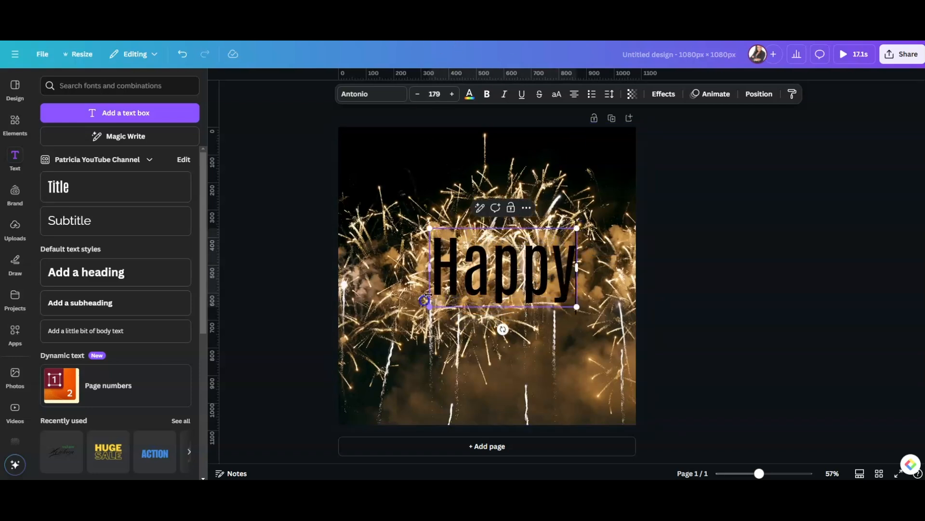
click(754, 280)
drag(526, 284, 507, 278)
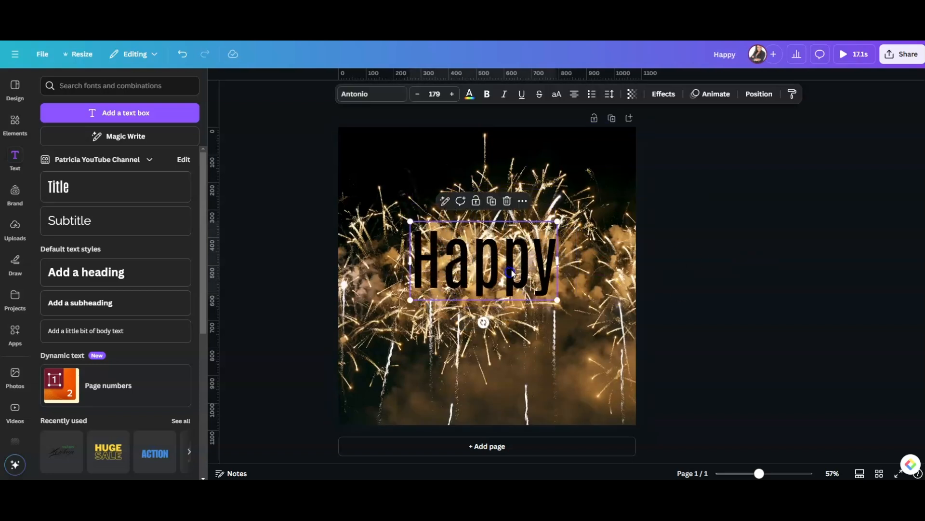
Step: Change the "Happy" text to the Burgues Script font and apply the Lift effect at intensity 100
click(362, 96)
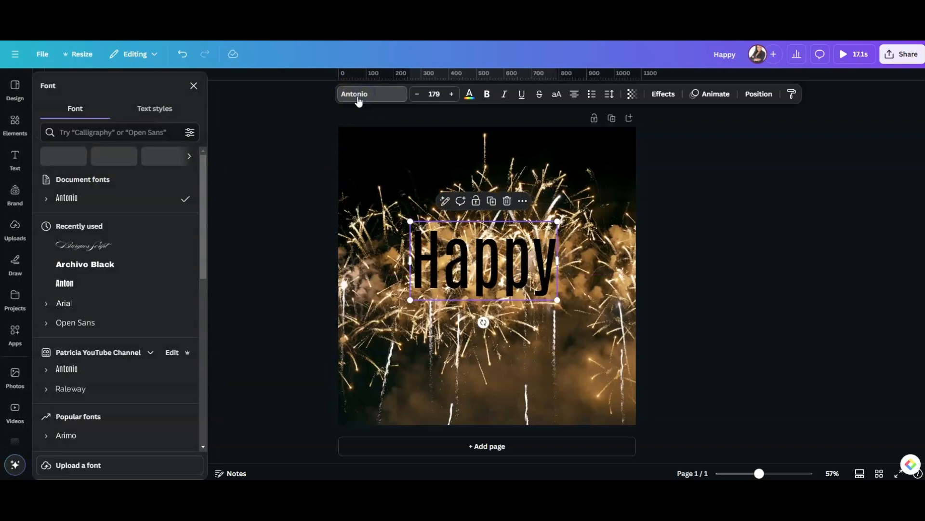
click(90, 246)
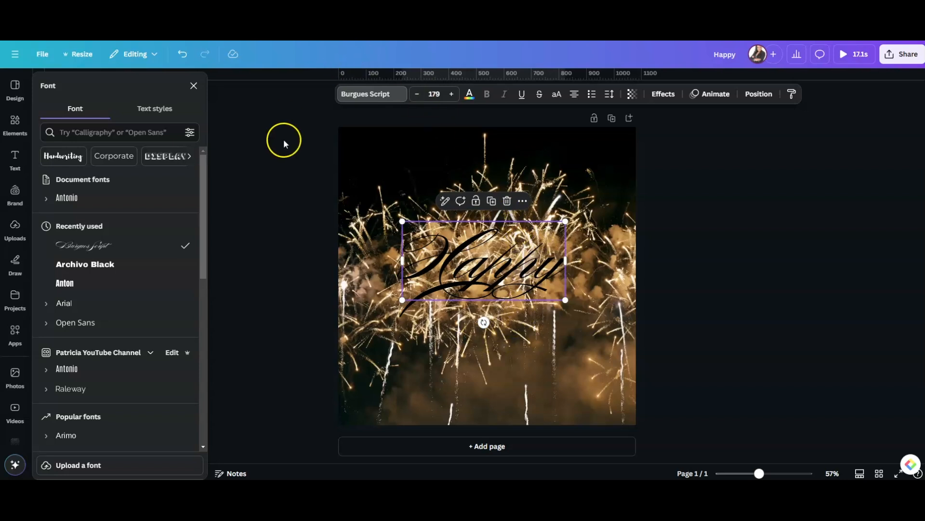
click(665, 94)
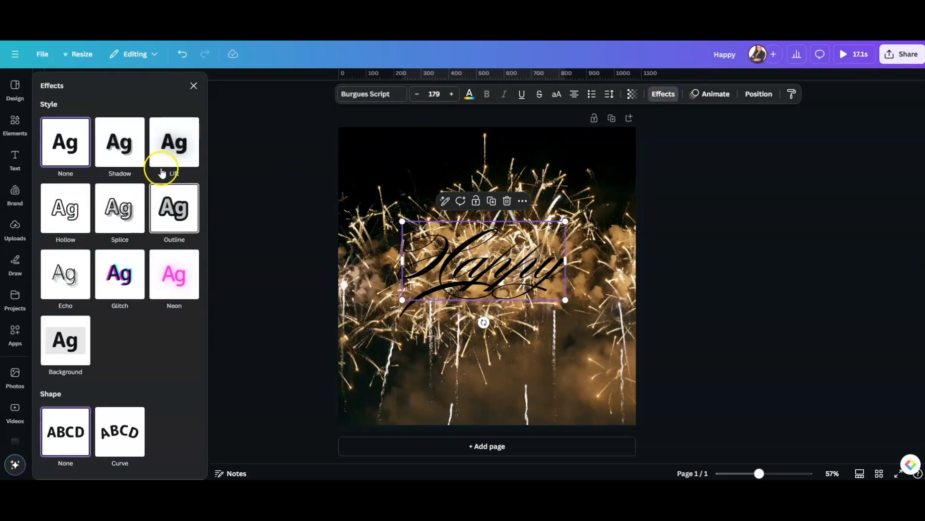
click(176, 145)
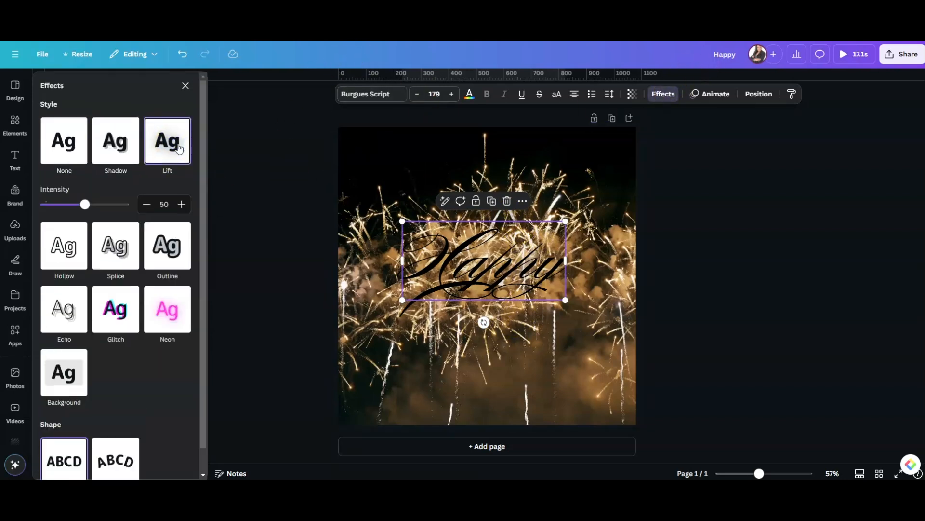
drag(85, 204, 147, 221)
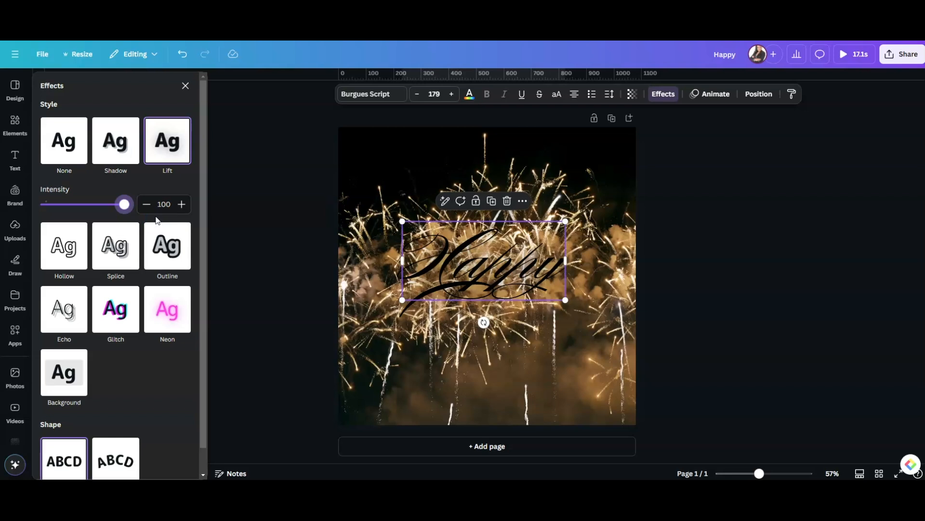
Step: Move "Happy" slightly up and place a duplicate centered just below it that reads "New Years"
drag(505, 278, 508, 256)
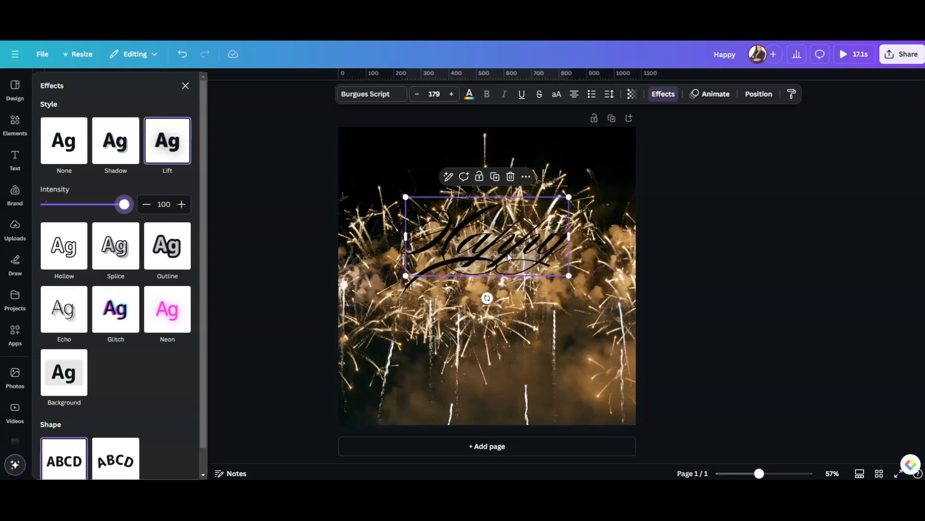
click(495, 176)
drag(496, 258, 485, 332)
double_click(460, 323)
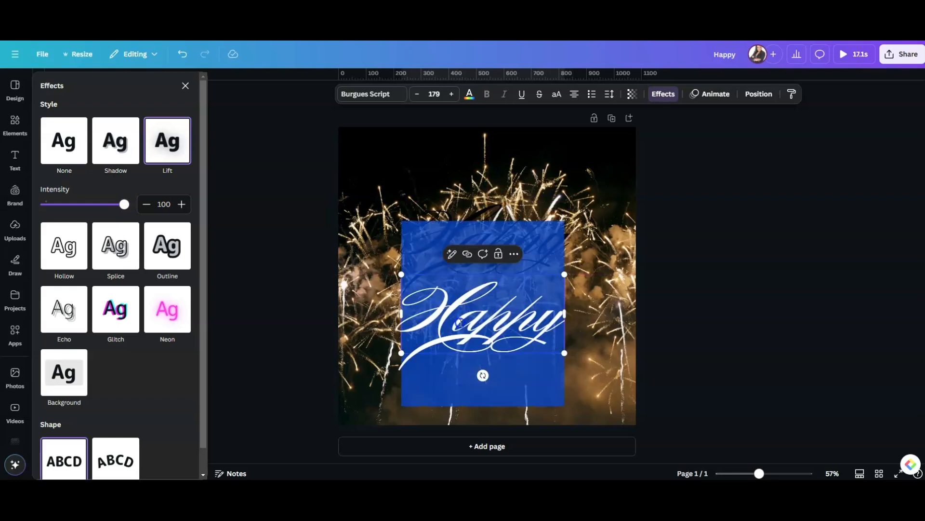
text(New Years)
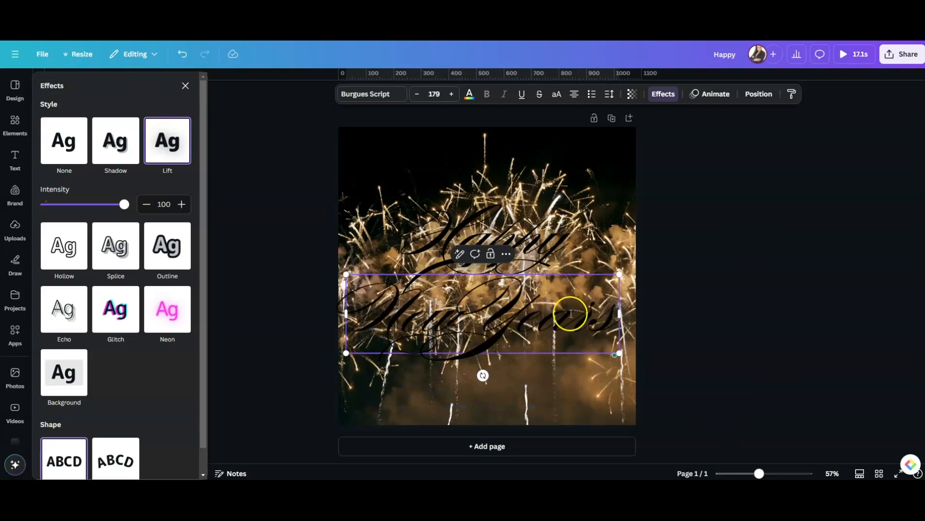
click(736, 301)
drag(495, 329, 504, 316)
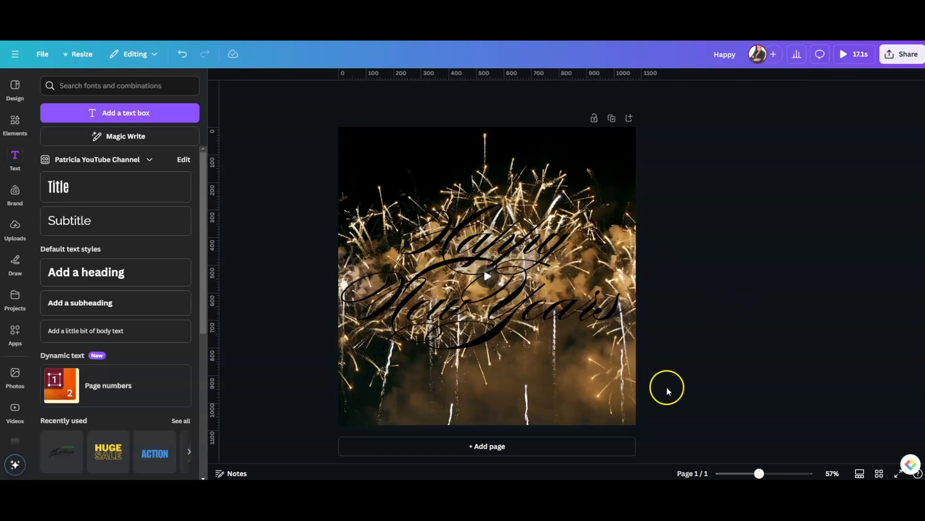
Step: Change the color of the "New Years" text to white
click(539, 321)
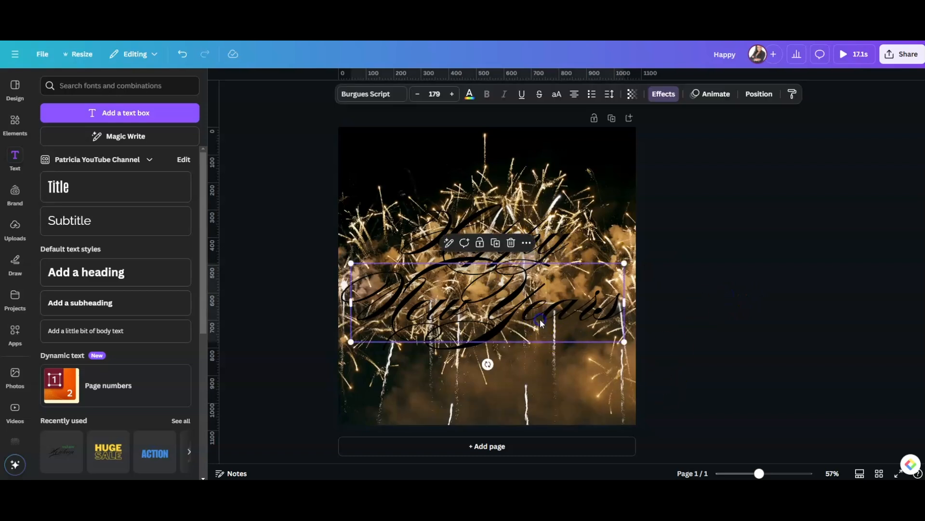
click(470, 96)
click(188, 295)
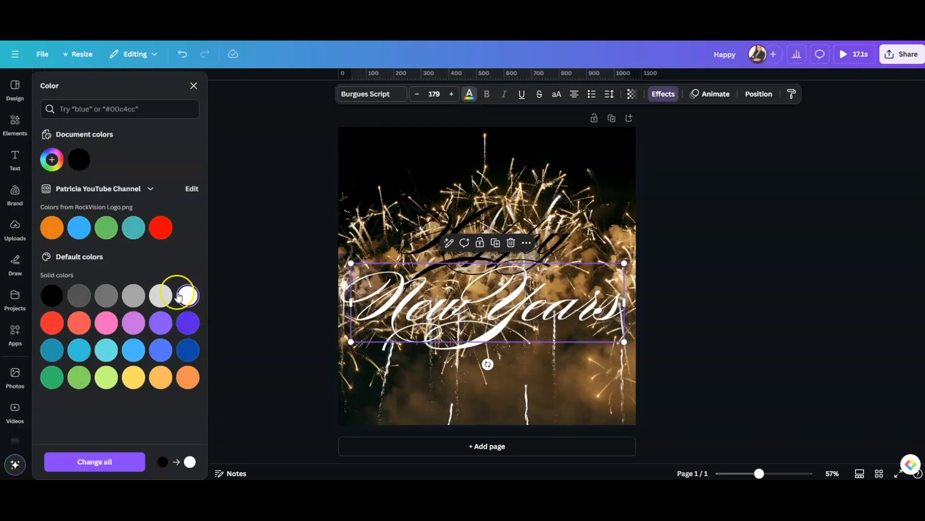
Step: Try medium gray and light gray on the "New Years" text before returning it to white
click(135, 300)
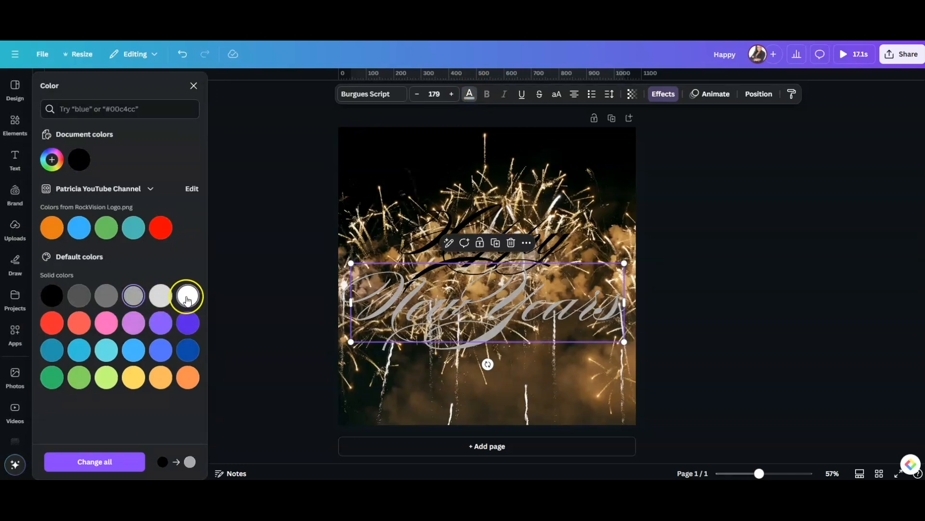
click(160, 295)
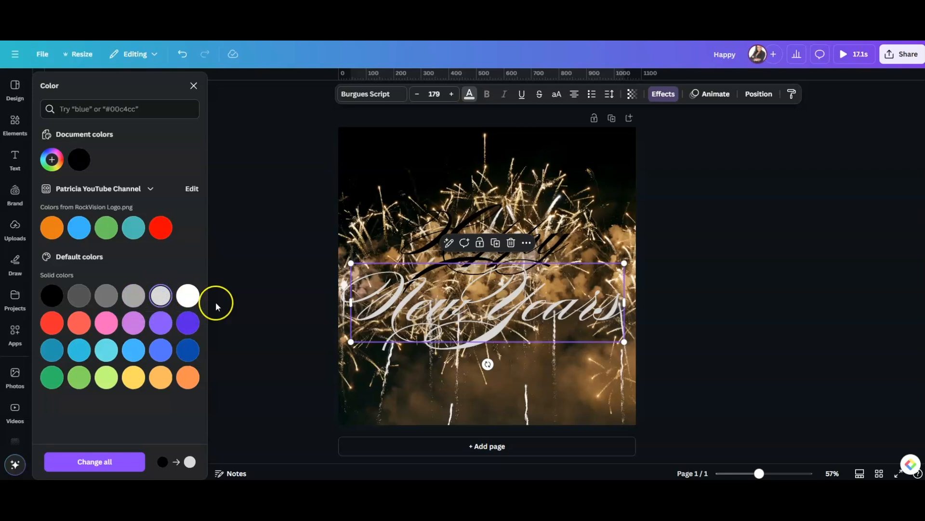
click(188, 298)
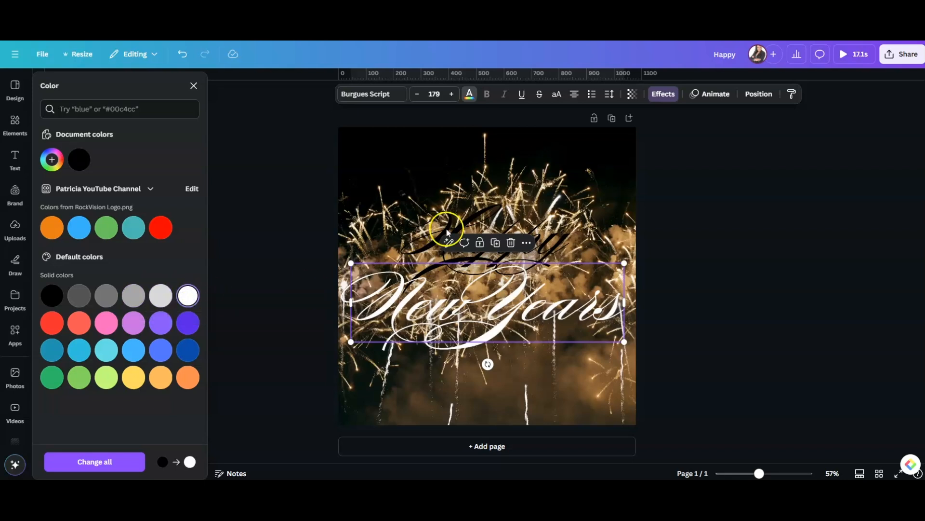
Step: Change the color of the "Happy" text to white
click(434, 212)
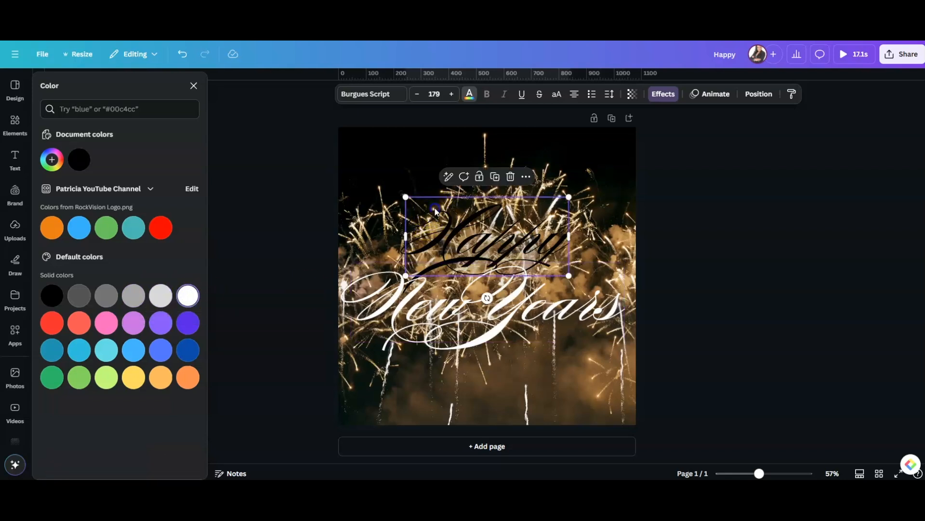
click(188, 295)
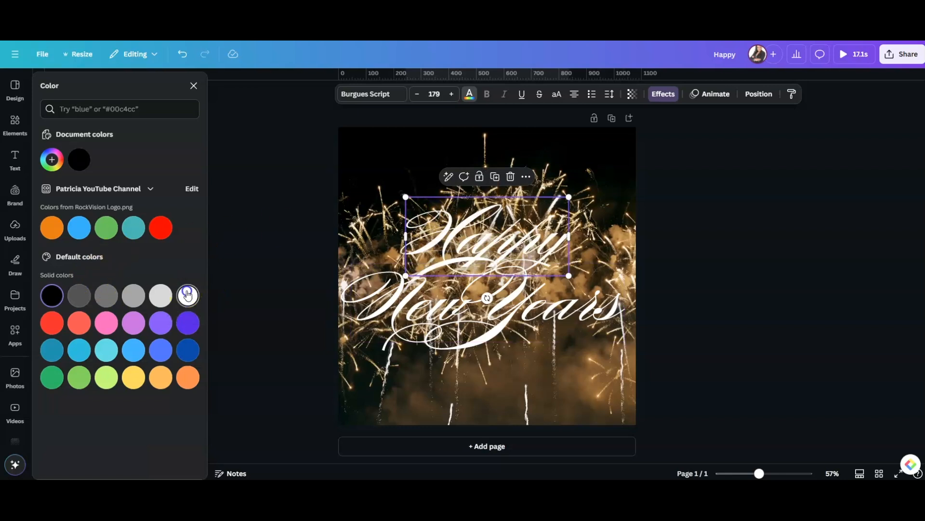
click(750, 305)
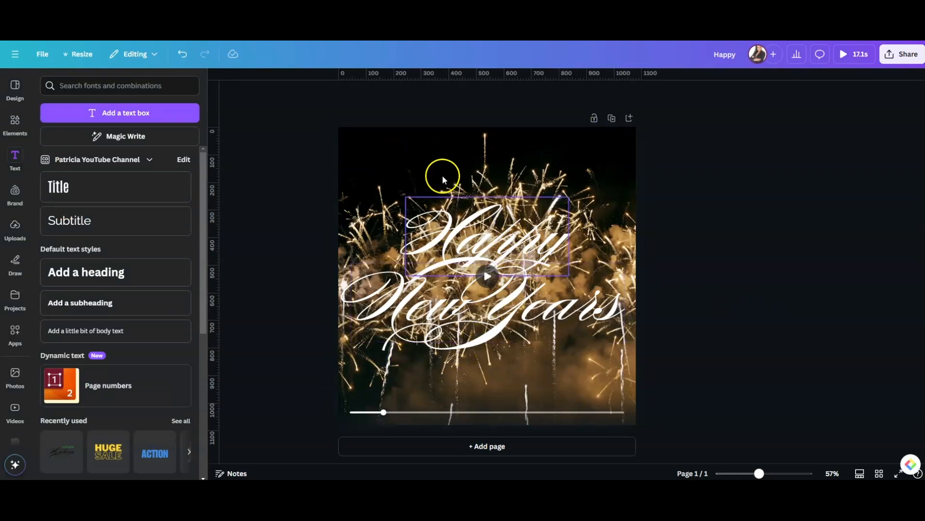
Step: Shift the golden fireworks background video sideways and play it to check how the text reads over it
click(369, 140)
mouse_move(371, 141)
mouse_down()
mouse_move(426, 142)
mouse_move(356, 141)
mouse_up()
click(487, 277)
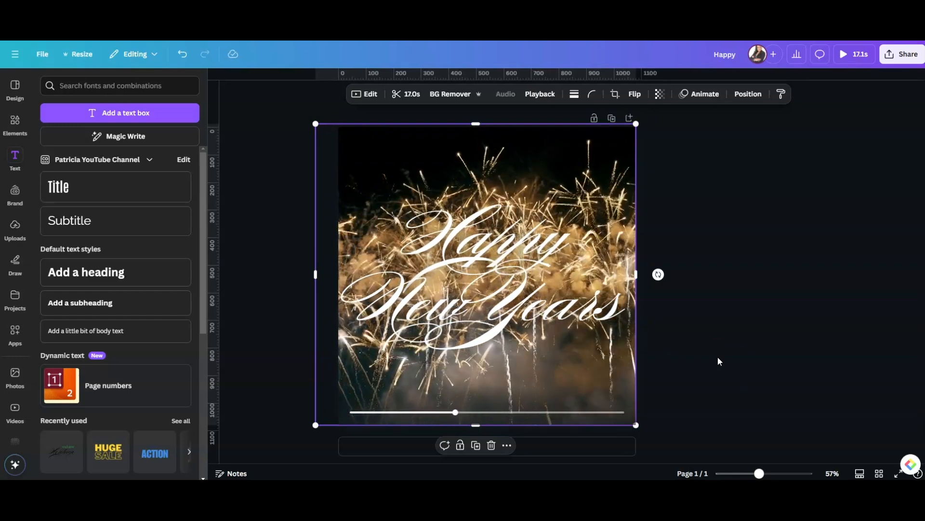
drag(376, 151, 403, 151)
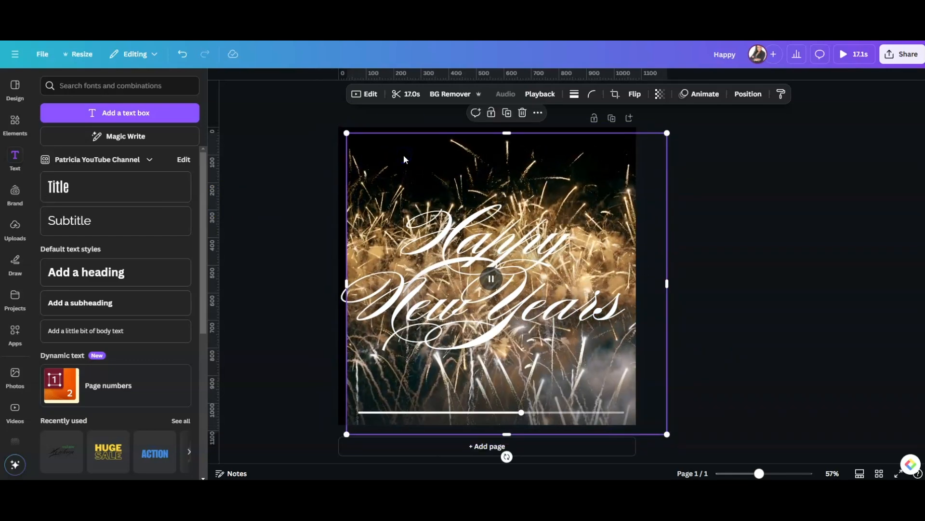
click(492, 279)
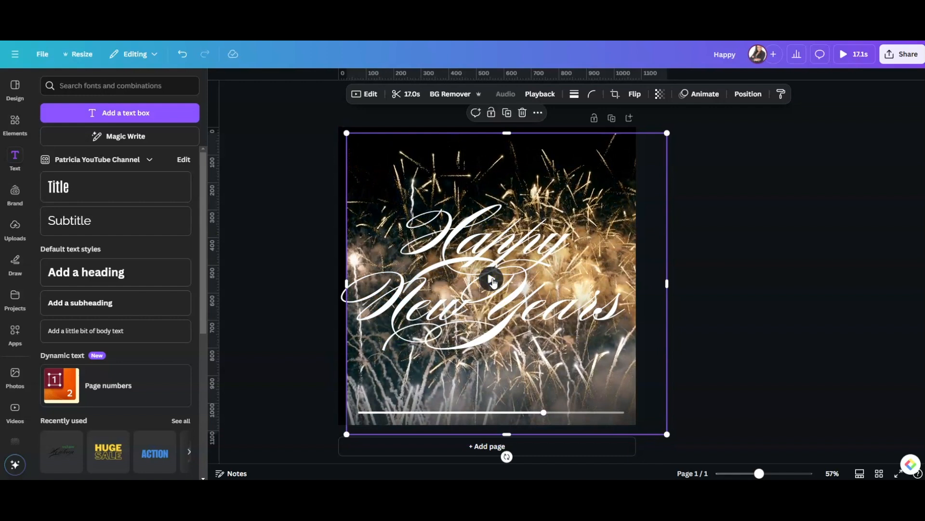
Step: Replace the golden fireworks background video with the 13-second fireworks video from the recently used elements
click(18, 87)
click(16, 124)
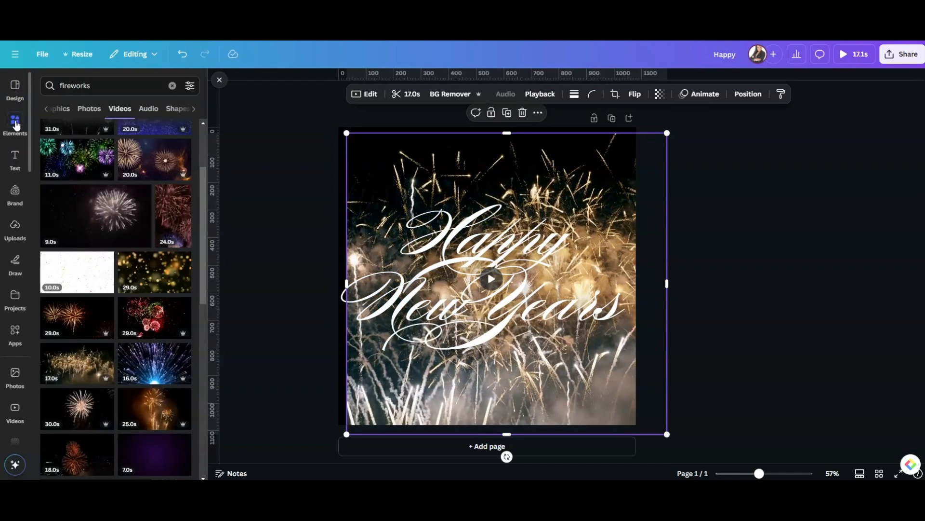
click(173, 86)
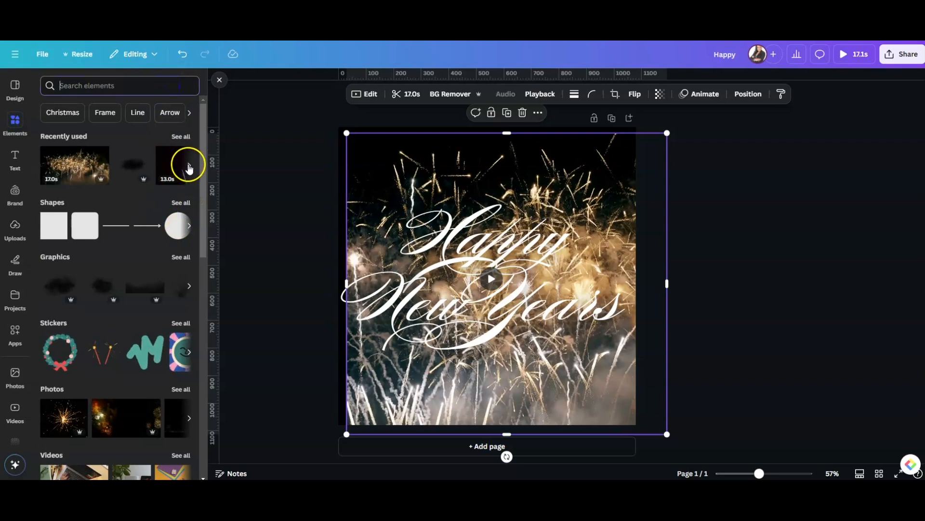
click(189, 166)
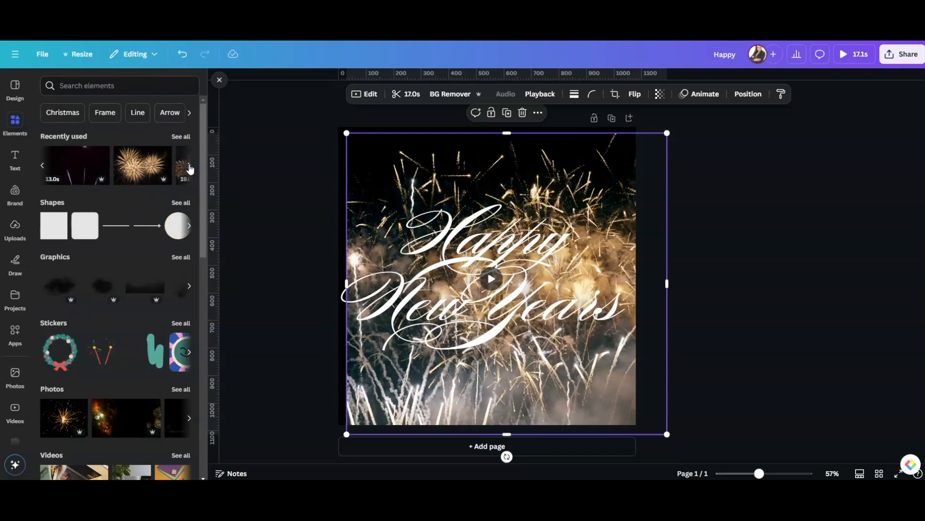
click(71, 168)
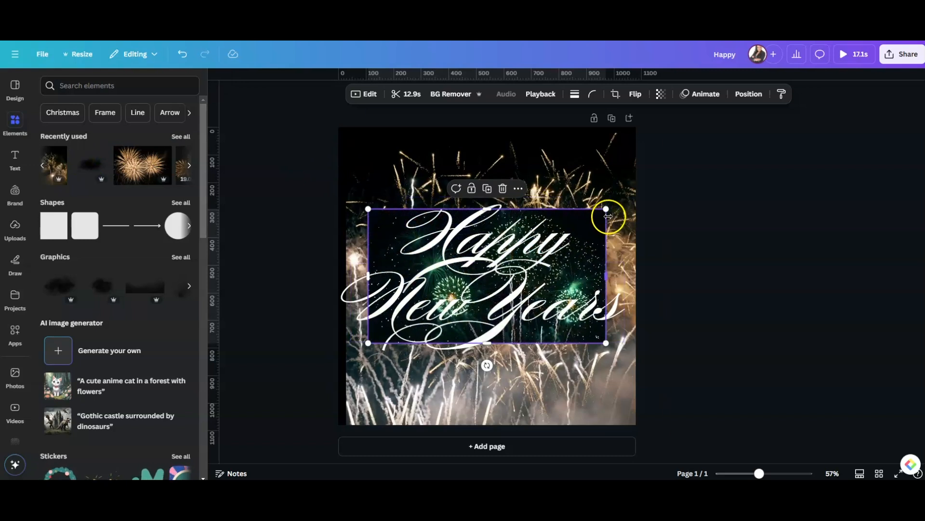
click(585, 180)
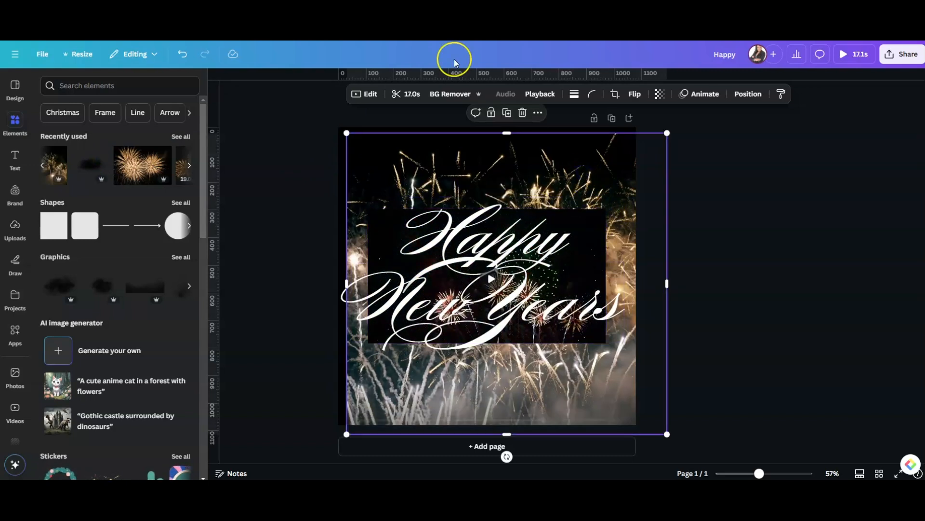
click(522, 114)
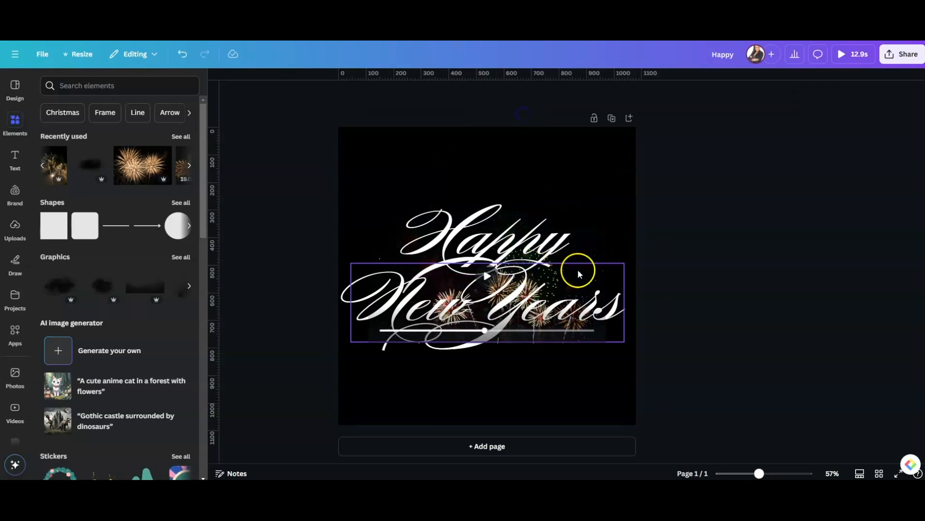
Step: Select the new fireworks video in the layer stack, then enlarge and reposition it to cover the whole page
click(588, 235)
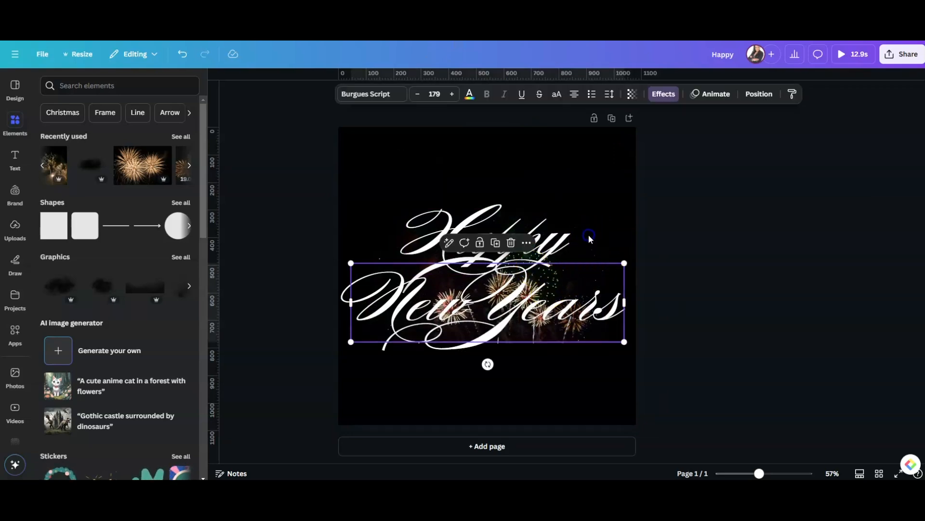
click(759, 95)
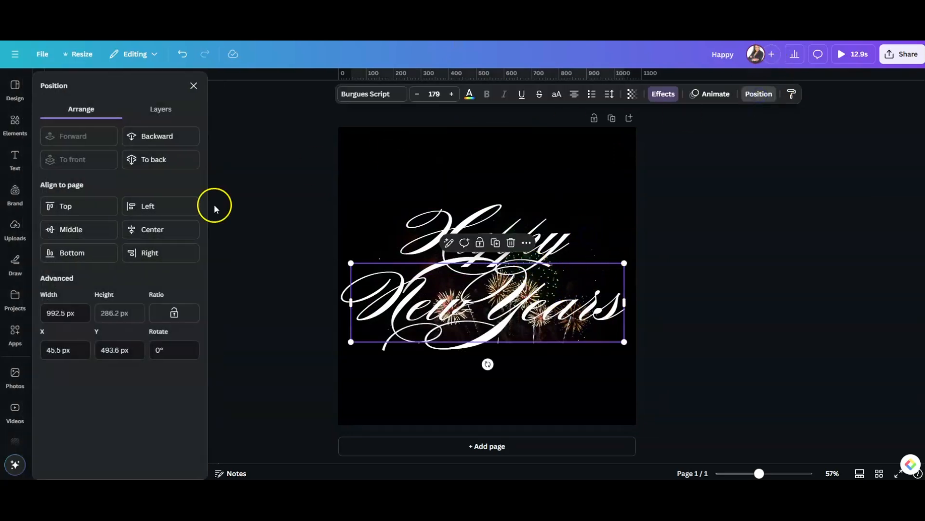
click(151, 97)
click(148, 234)
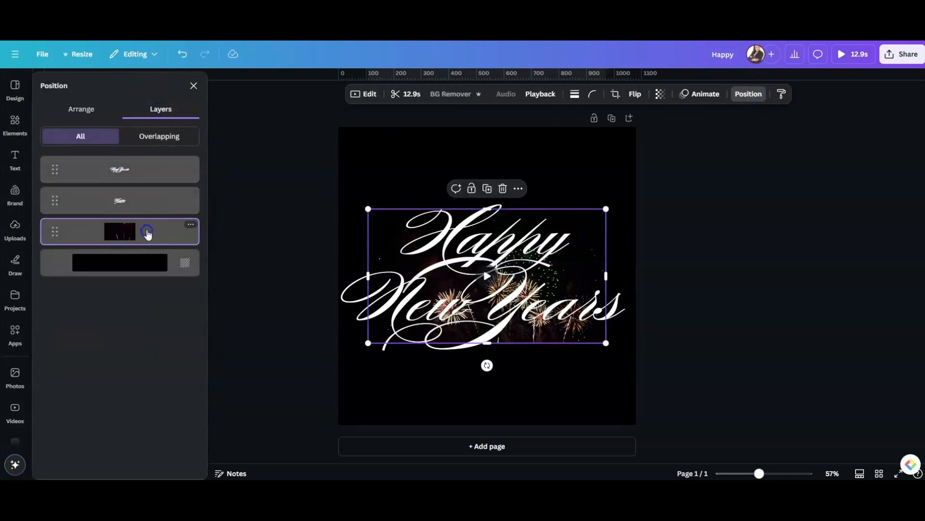
drag(369, 209, 335, 94)
drag(616, 161, 704, 111)
drag(494, 343, 491, 425)
drag(598, 171, 550, 171)
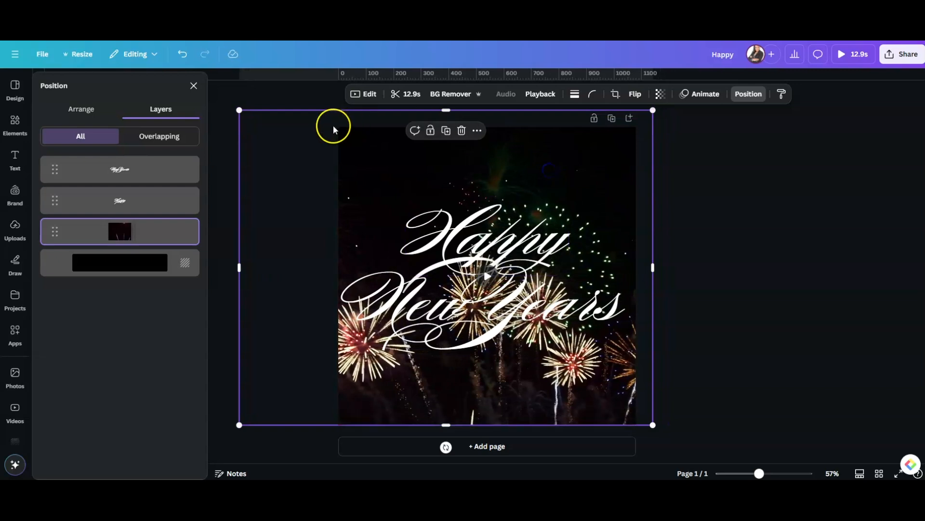
drag(237, 107, 212, 89)
drag(653, 257, 685, 257)
click(589, 219)
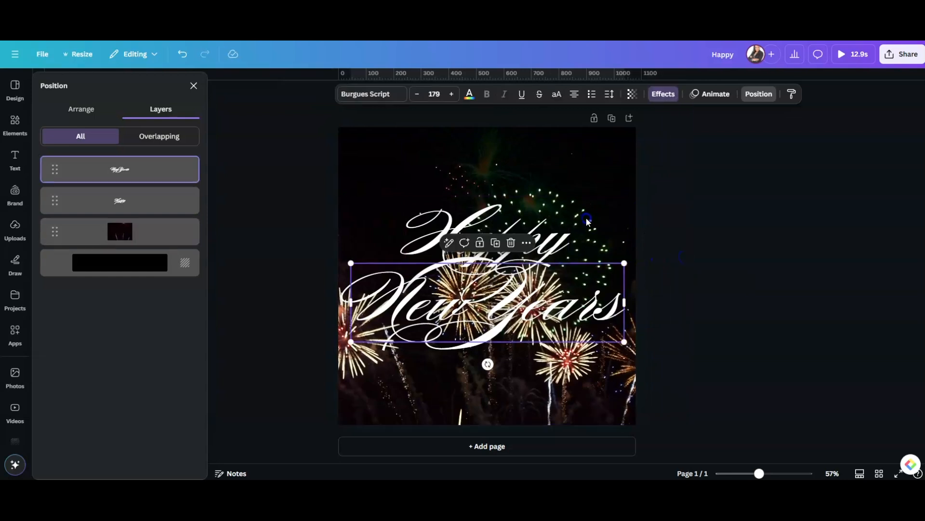
drag(577, 170, 550, 170)
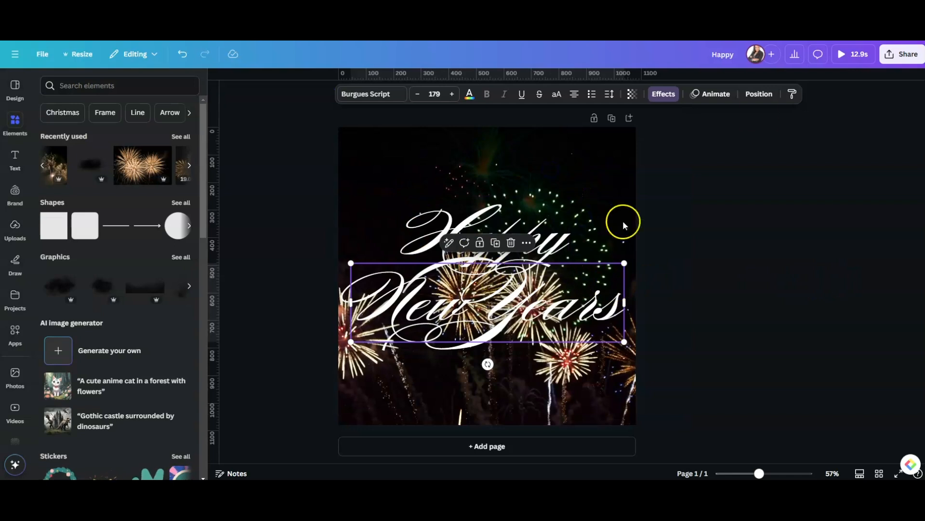
Step: Add the recently used dark smudge graphic behind the text and enlarge it to slightly wider than the page
click(761, 217)
click(486, 277)
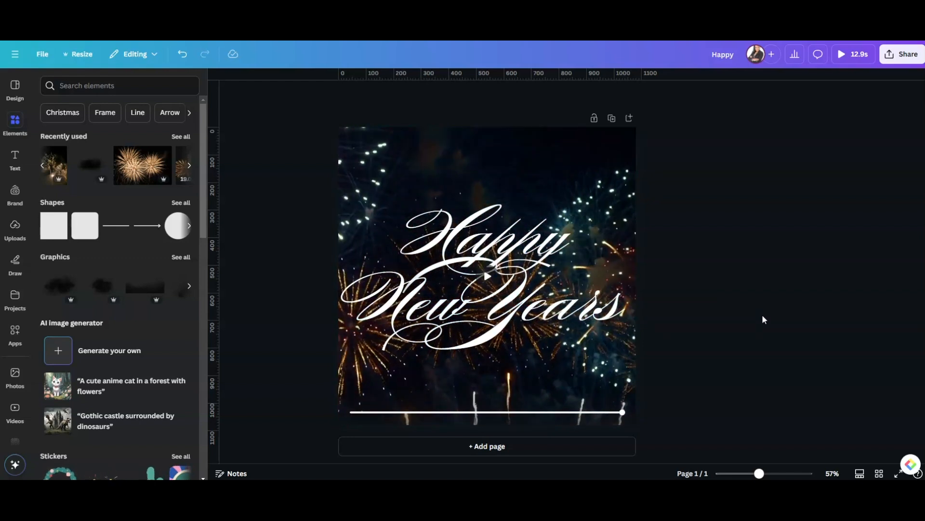
click(93, 166)
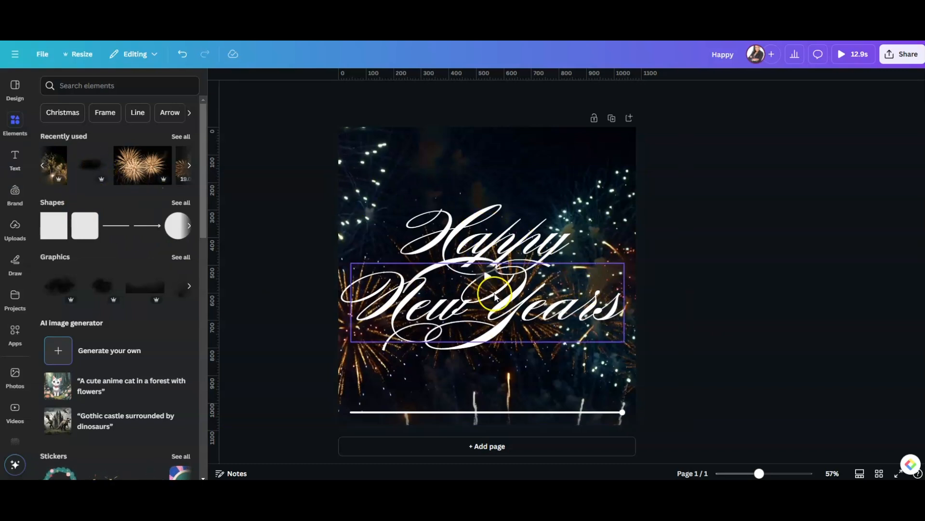
click(88, 163)
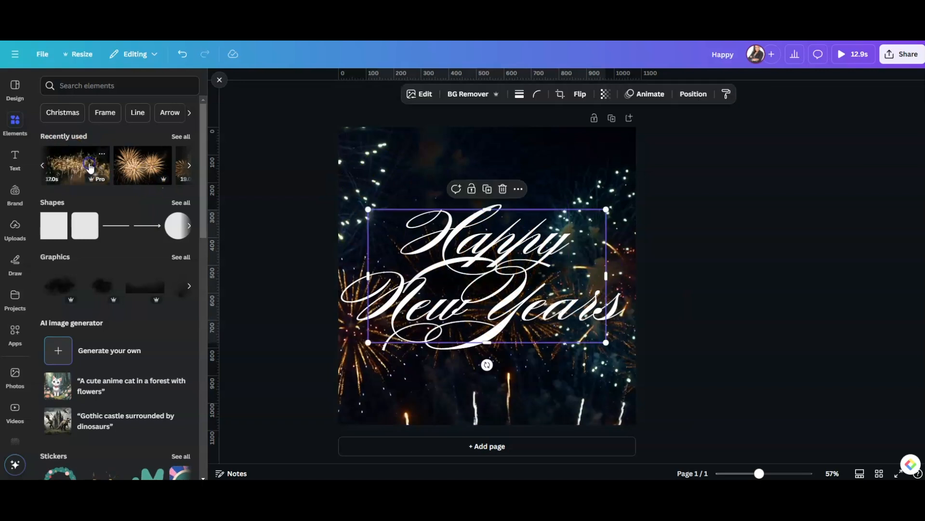
drag(368, 207, 319, 182)
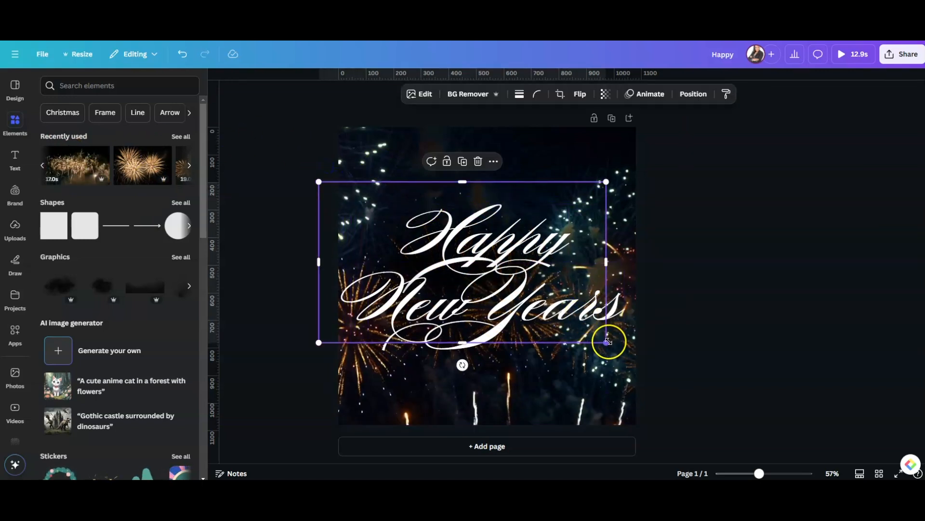
drag(606, 344, 688, 389)
drag(503, 388, 513, 438)
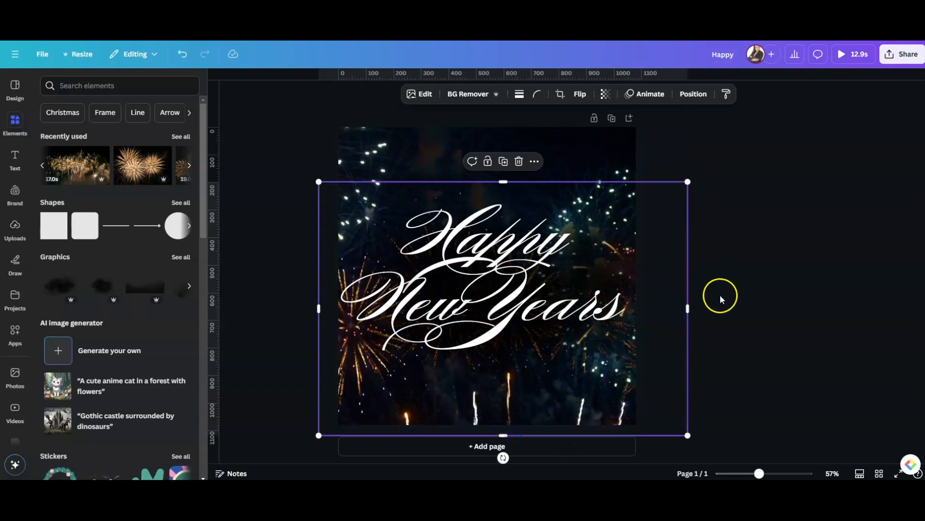
drag(690, 309, 641, 310)
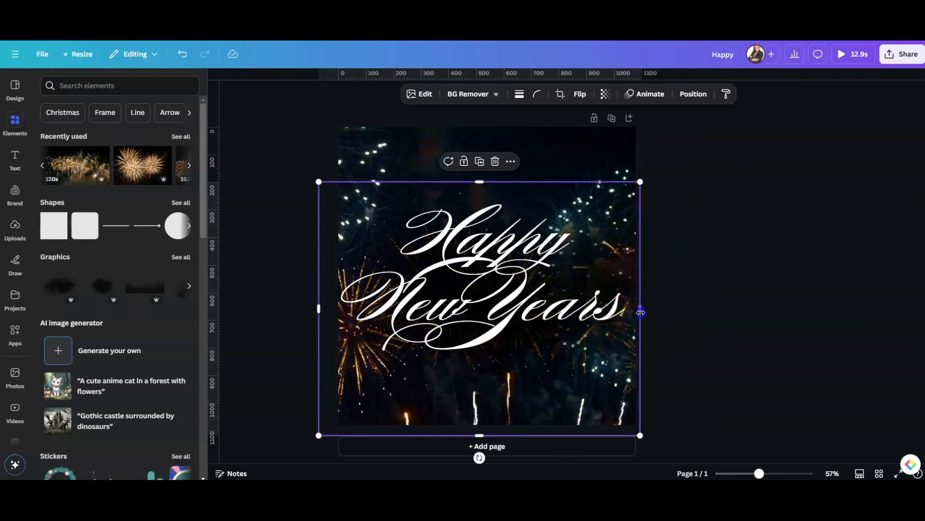
click(705, 271)
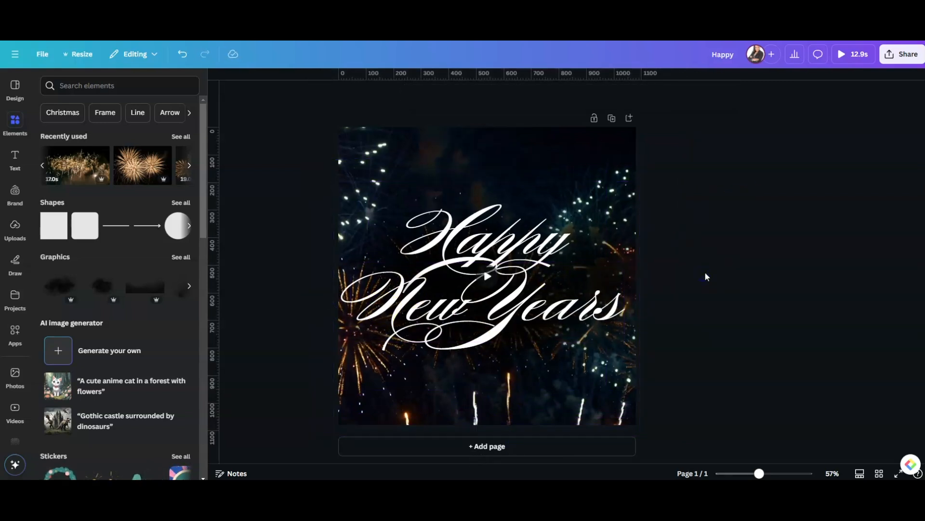
Step: Preview the fireworks video, then move the "Happy" and "New Years" texts together toward the upper part of the page
click(499, 282)
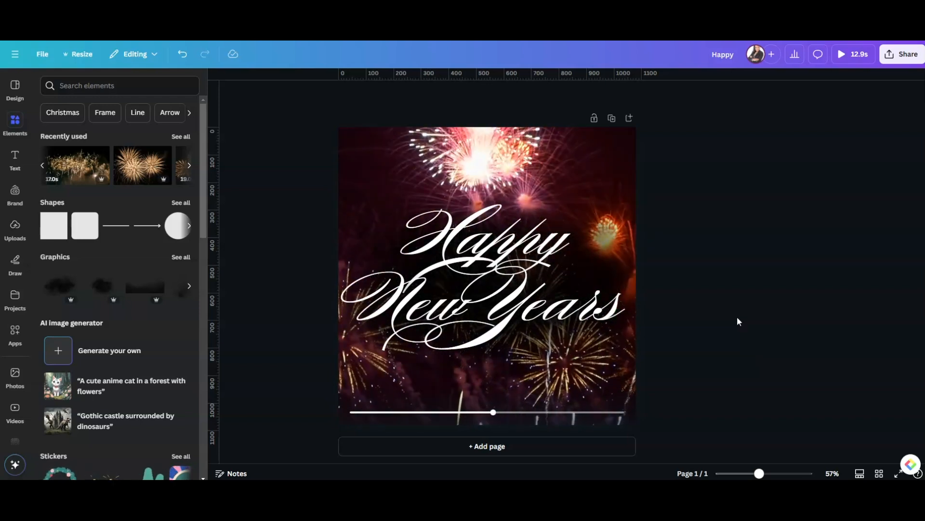
click(519, 251)
click(488, 276)
click(693, 245)
click(514, 244)
click(479, 243)
click(510, 223)
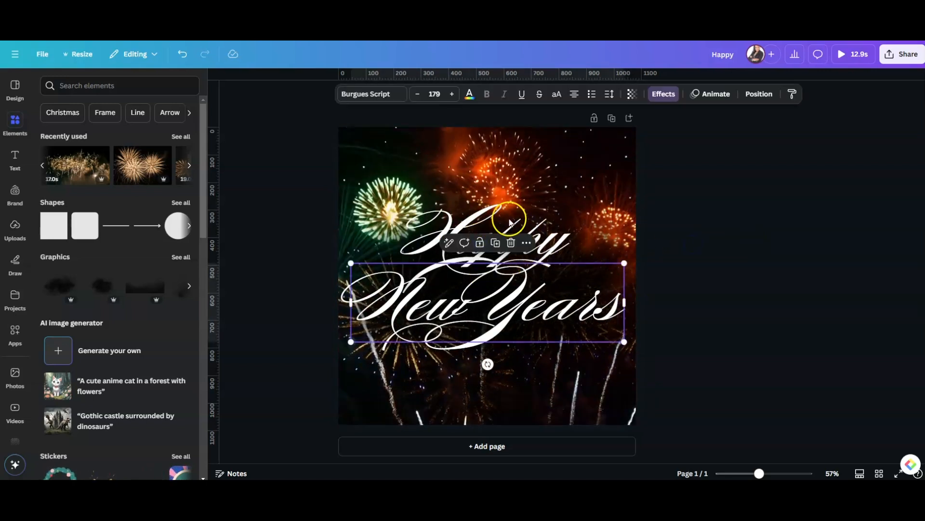
click(477, 207)
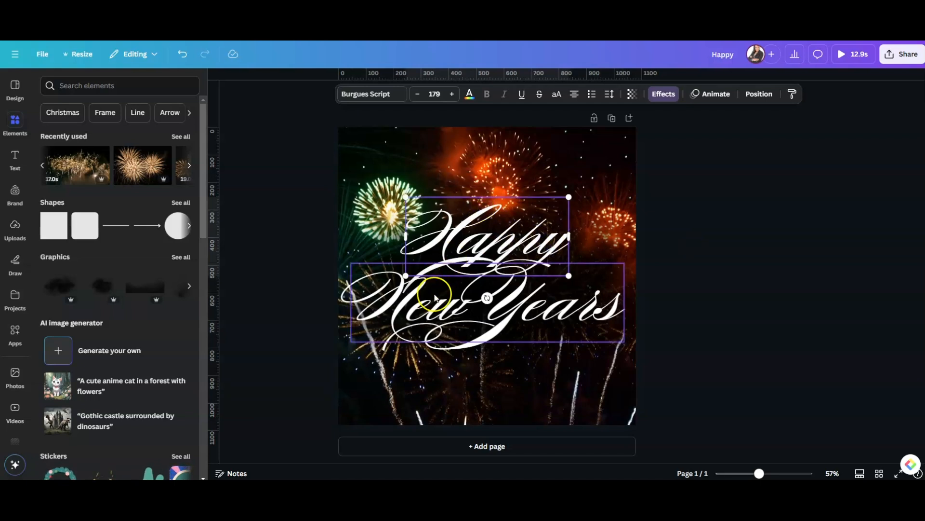
shift+click(422, 312)
drag(430, 282, 438, 237)
click(748, 267)
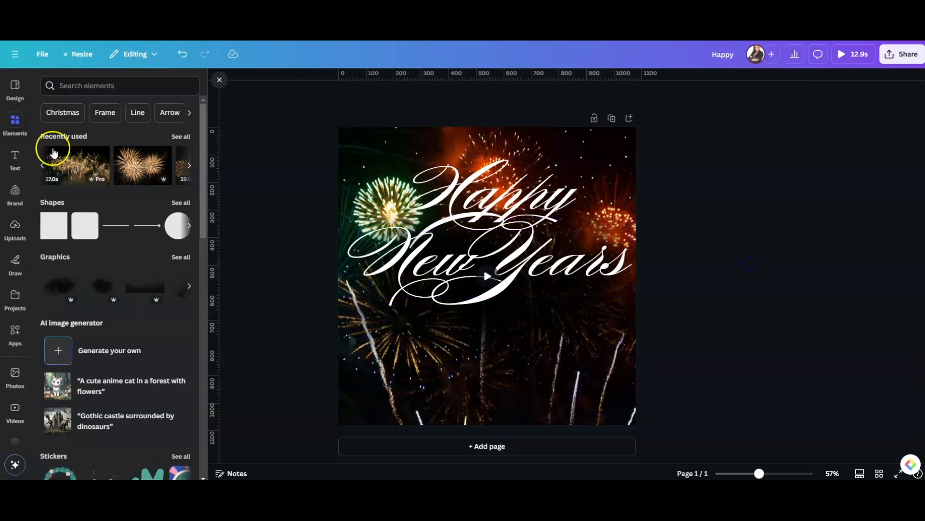
Step: Add a Title text reading "2025" below "New Years" and enlarge it to a font size of about 262
click(15, 156)
click(68, 175)
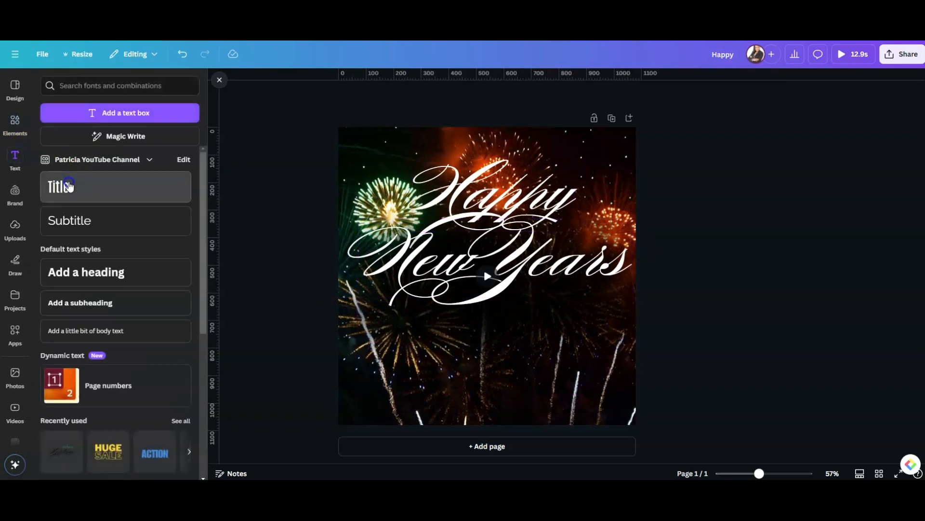
drag(497, 308, 510, 375)
text(2025)
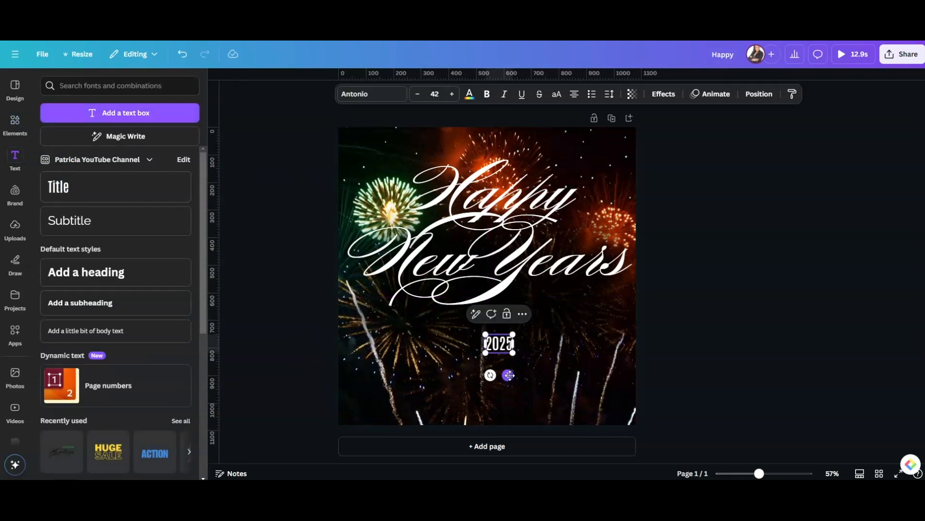
drag(486, 352, 401, 409)
drag(514, 334, 587, 314)
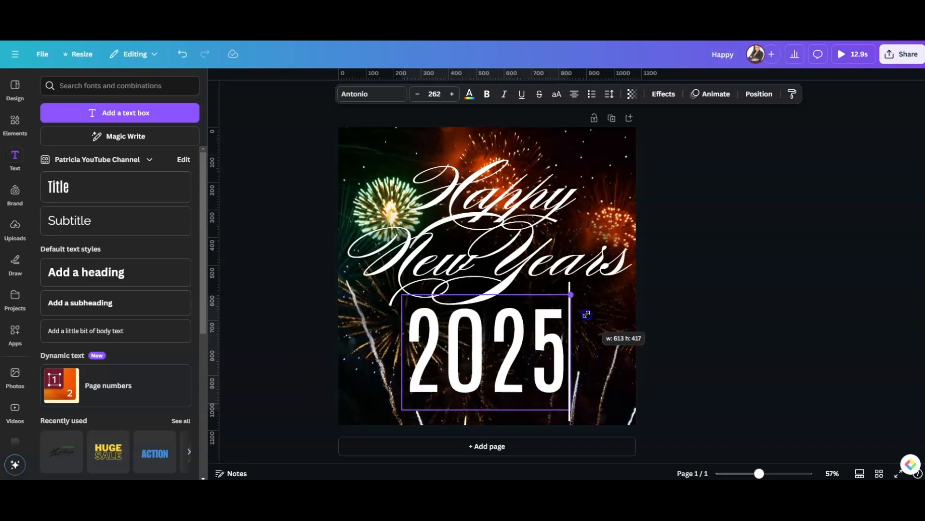
Step: Select the "2025" text and align it to the horizontal center of the page
click(674, 350)
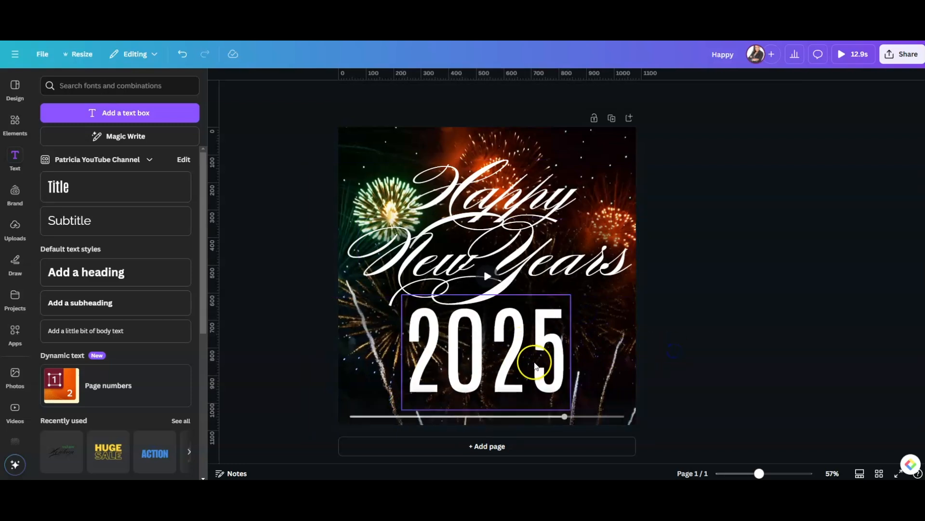
drag(509, 357, 516, 360)
double_click(515, 359)
click(536, 353)
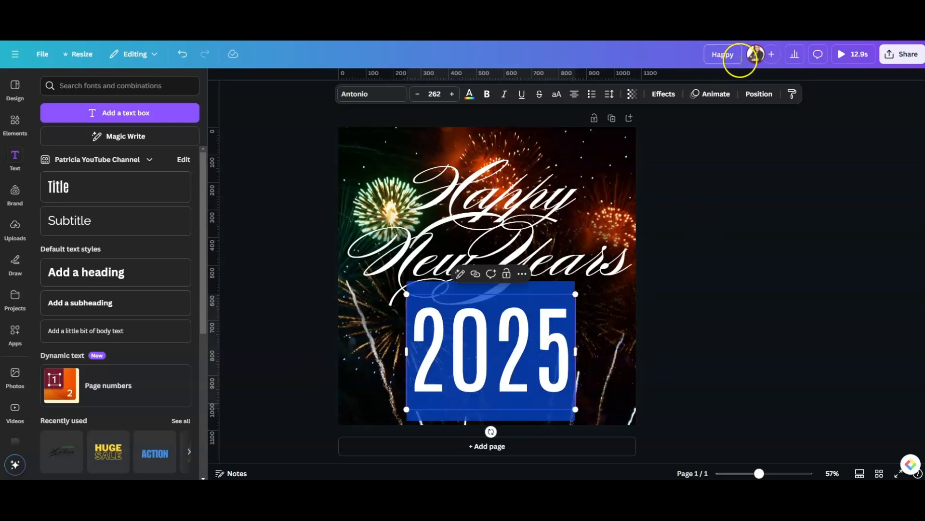
click(758, 93)
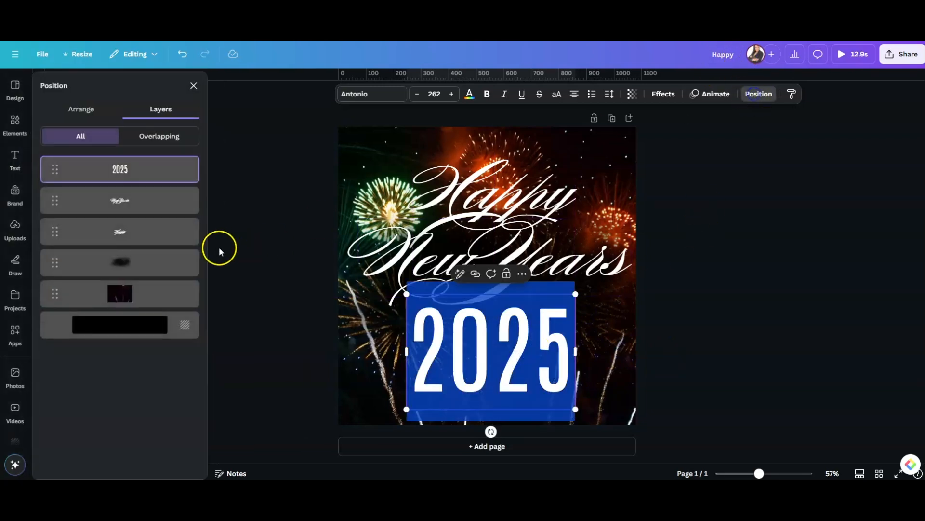
click(80, 110)
click(164, 230)
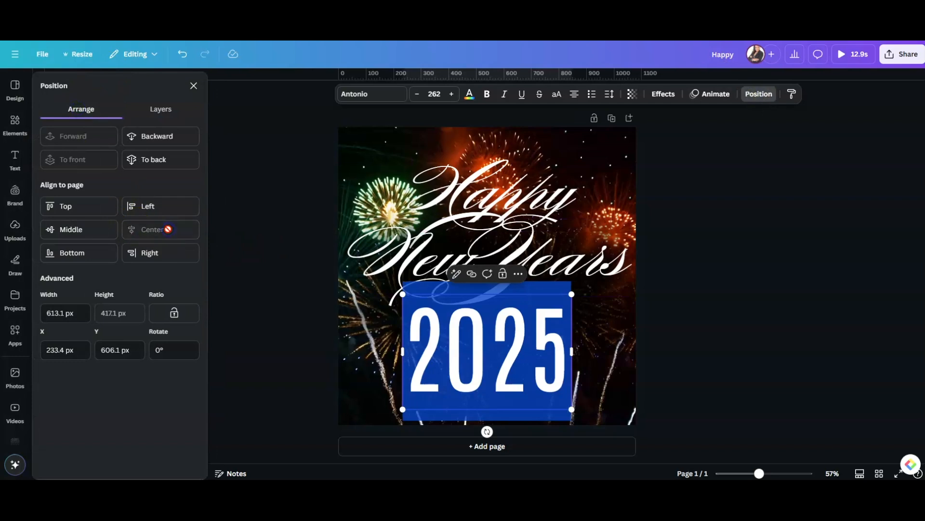
Step: Recolor the "2025" text with a custom golden orange of about #CB873B
click(470, 96)
click(54, 160)
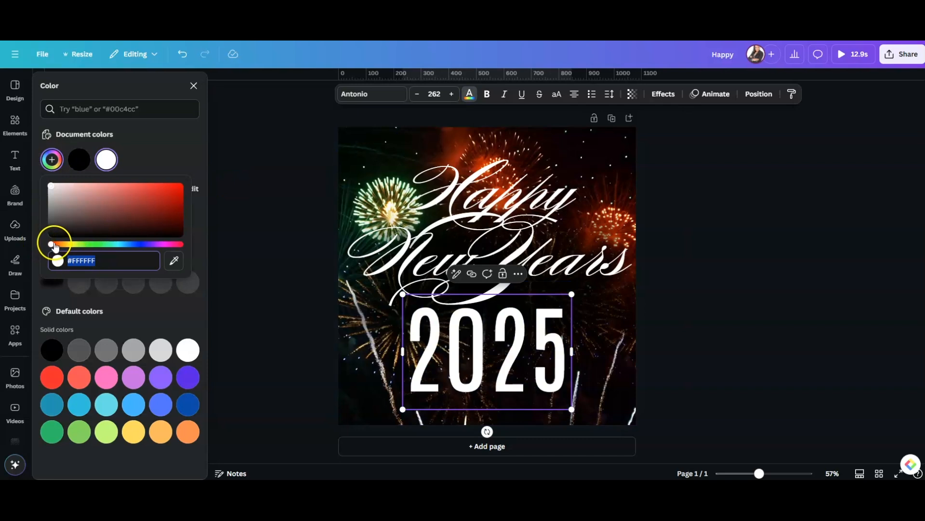
drag(55, 244, 64, 245)
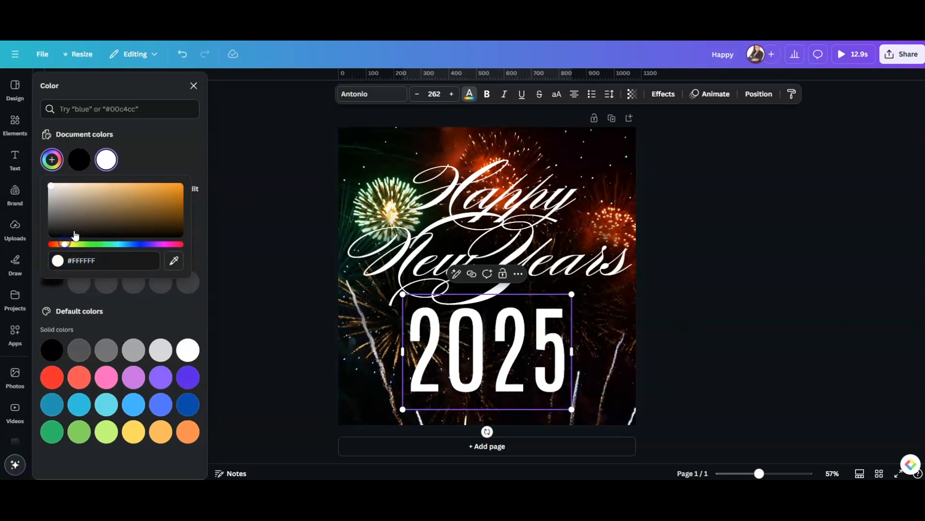
drag(66, 245, 65, 245)
click(172, 261)
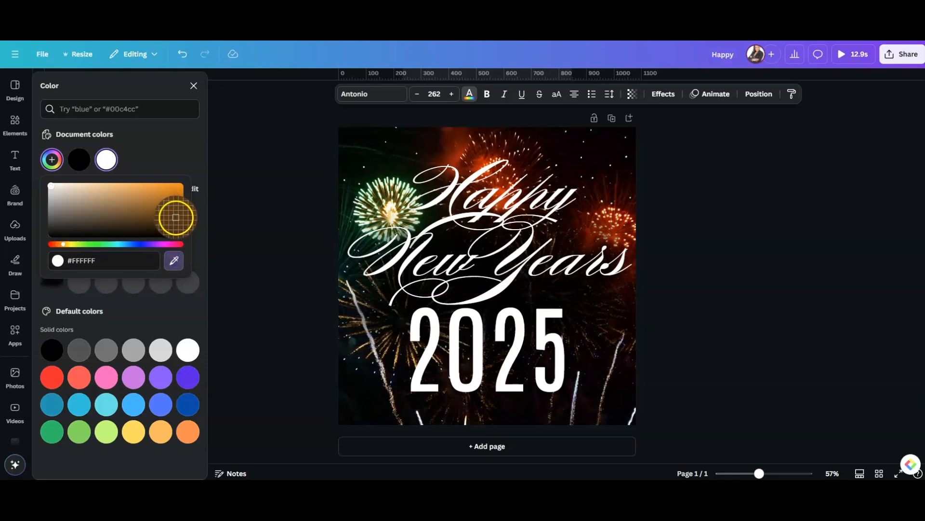
click(176, 217)
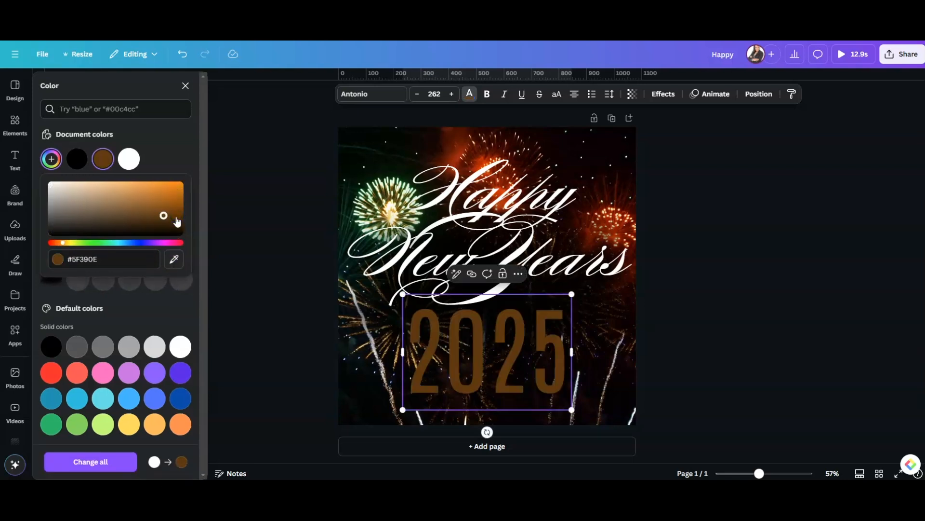
drag(164, 216, 157, 193)
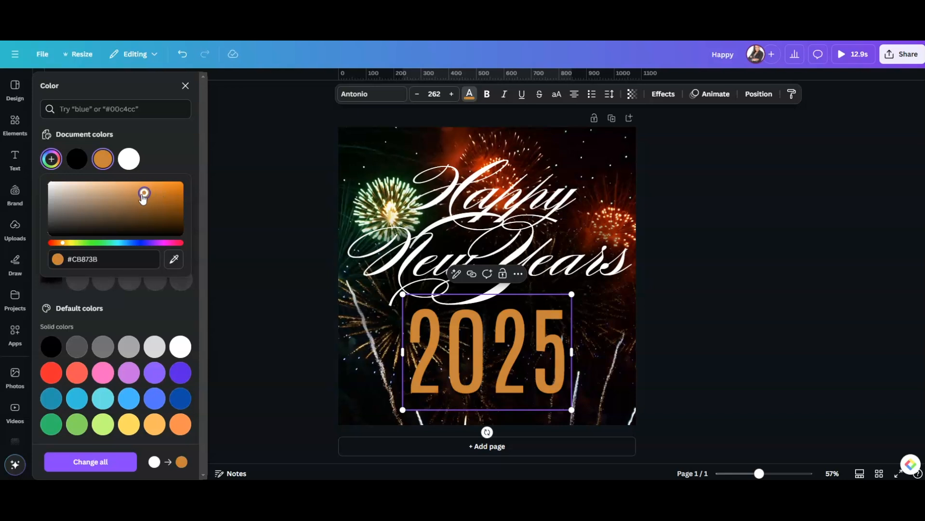
Step: Browse the text animations for "2025" and apply the Pulse add-on effect, then deselect the text
click(667, 95)
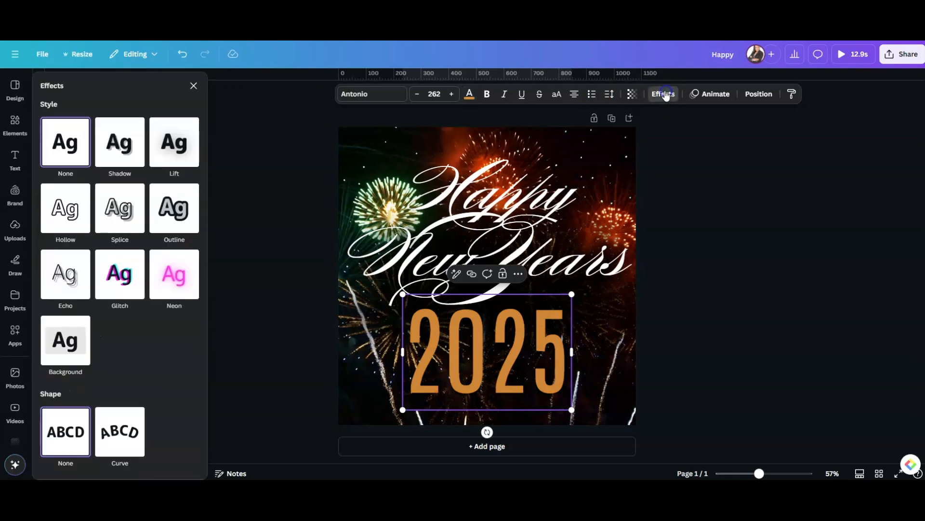
click(727, 102)
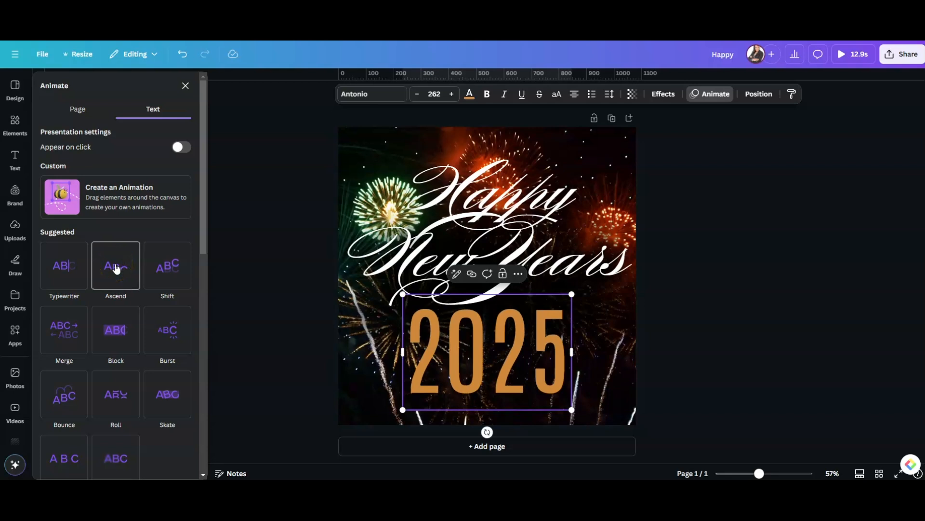
scroll(117, 268, down, 2)
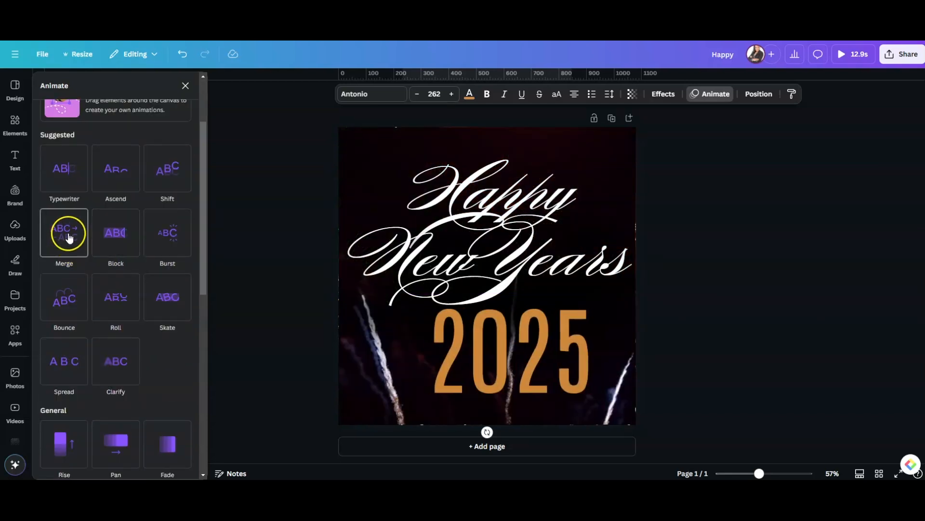
click(118, 237)
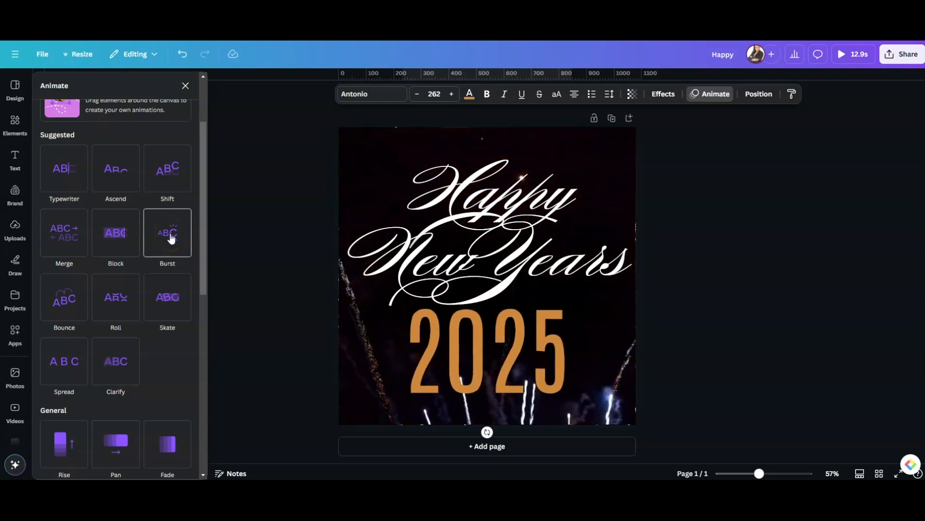
scroll(171, 238, down, 5)
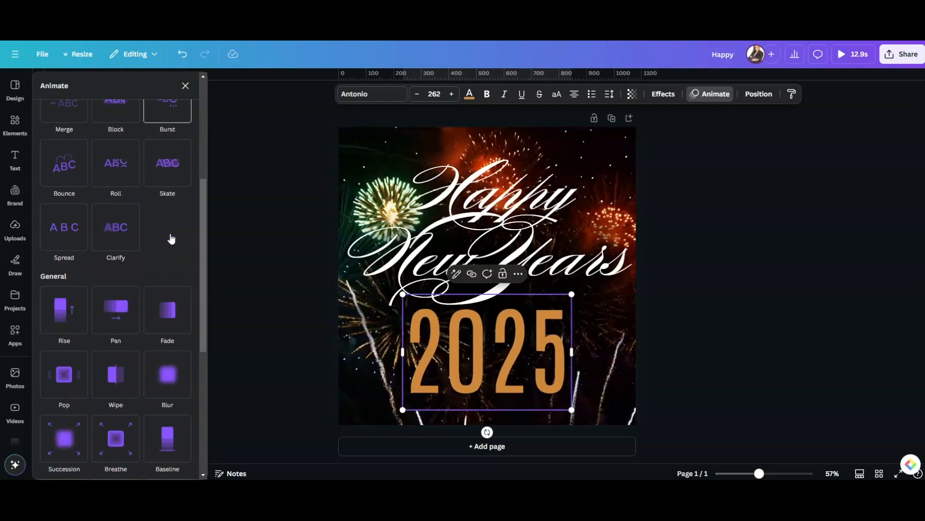
scroll(141, 294, down, 4)
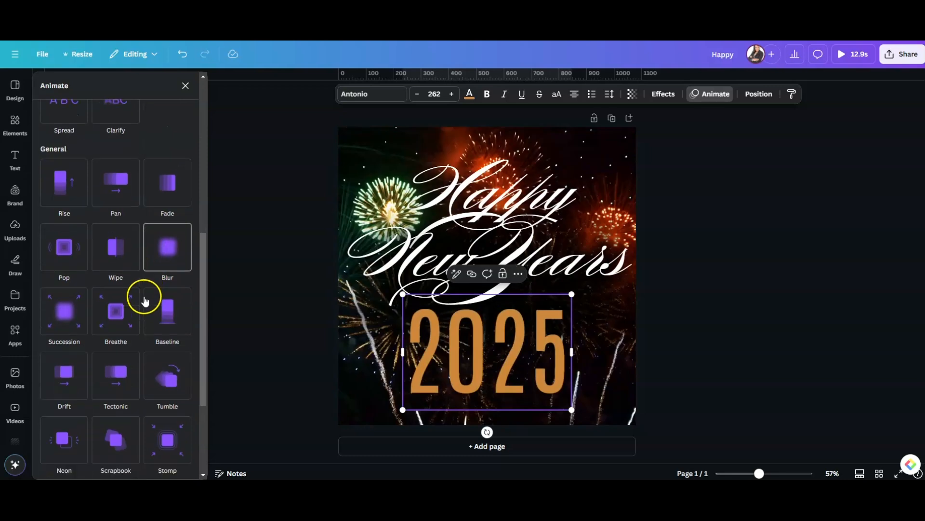
click(179, 360)
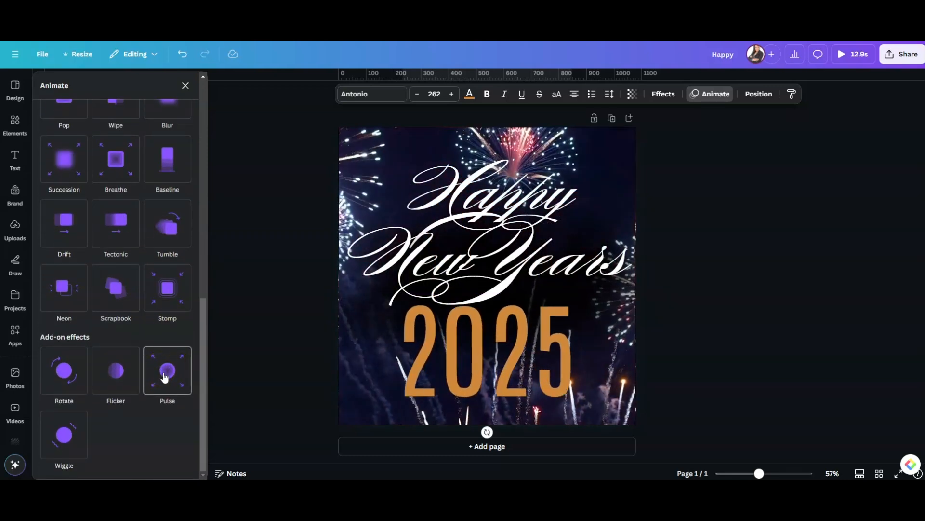
click(164, 377)
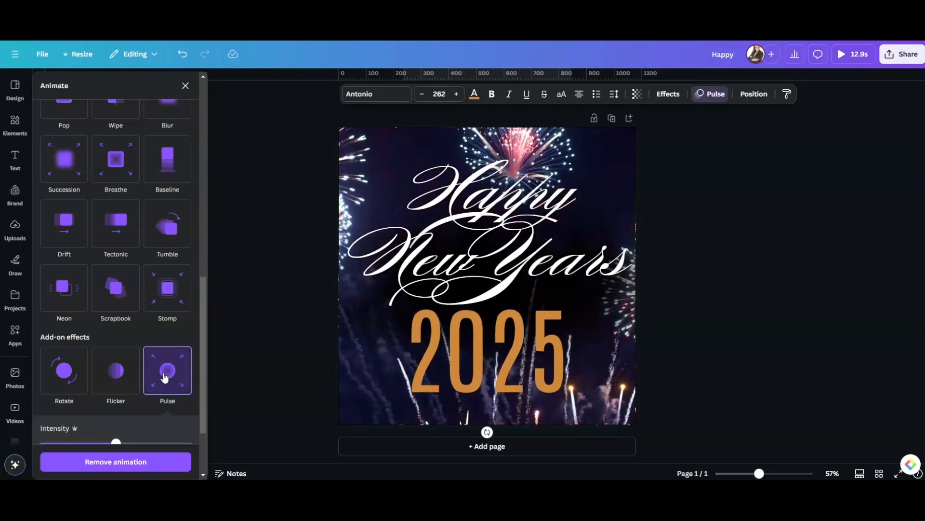
click(156, 409)
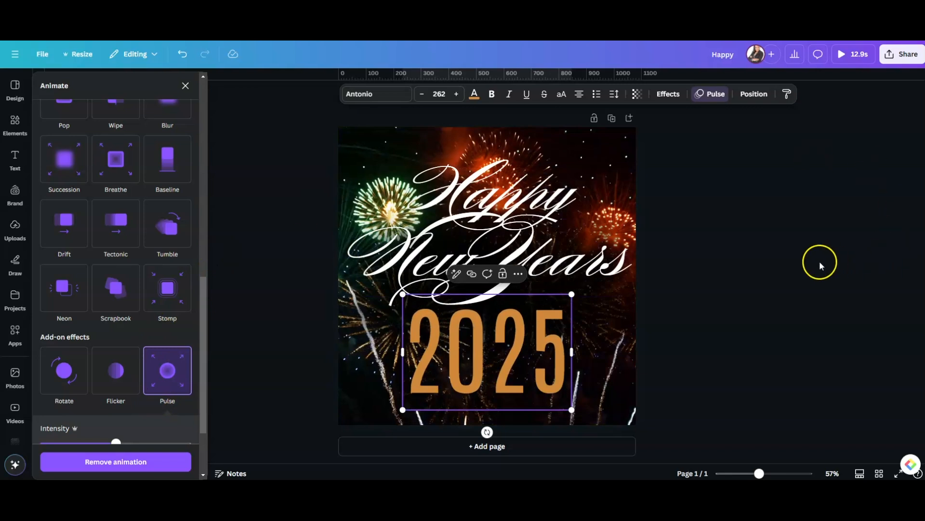
click(786, 246)
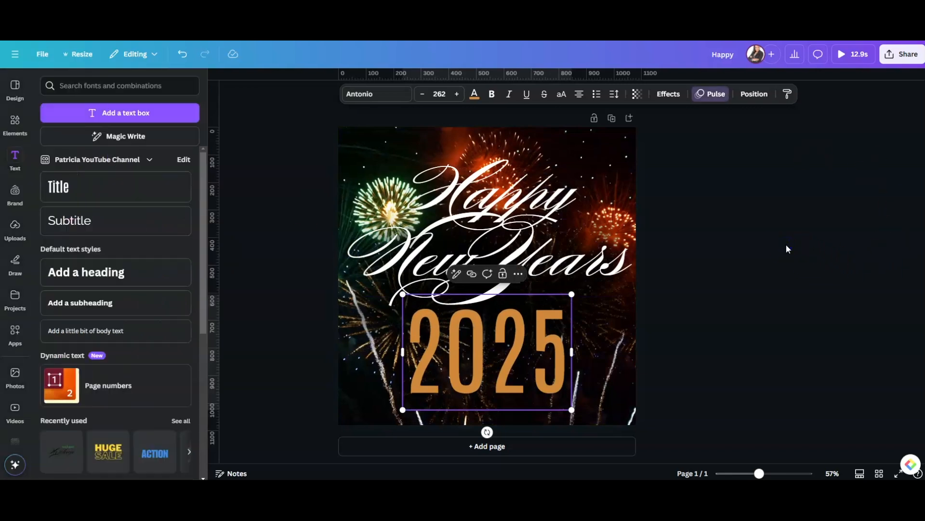
click(736, 211)
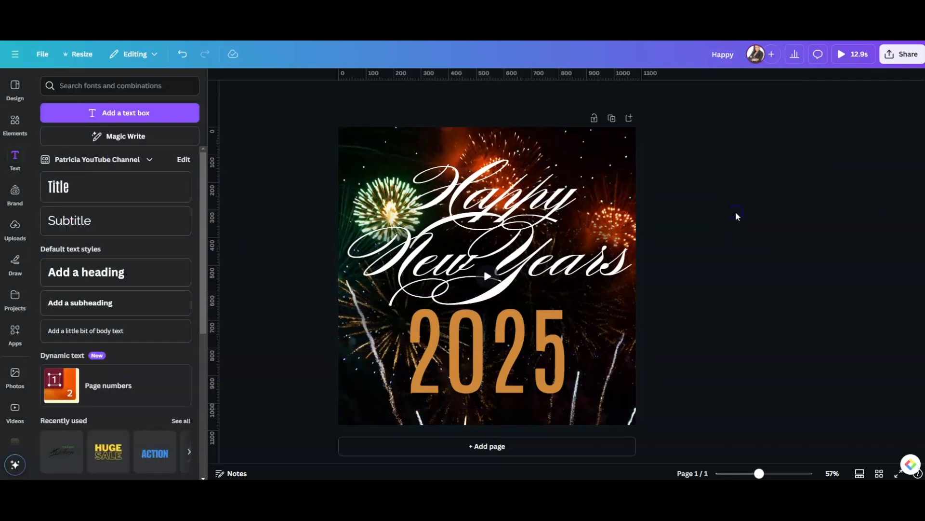
Step: Play the design on the page, rewind it to near the start, and open the full video preview
click(500, 273)
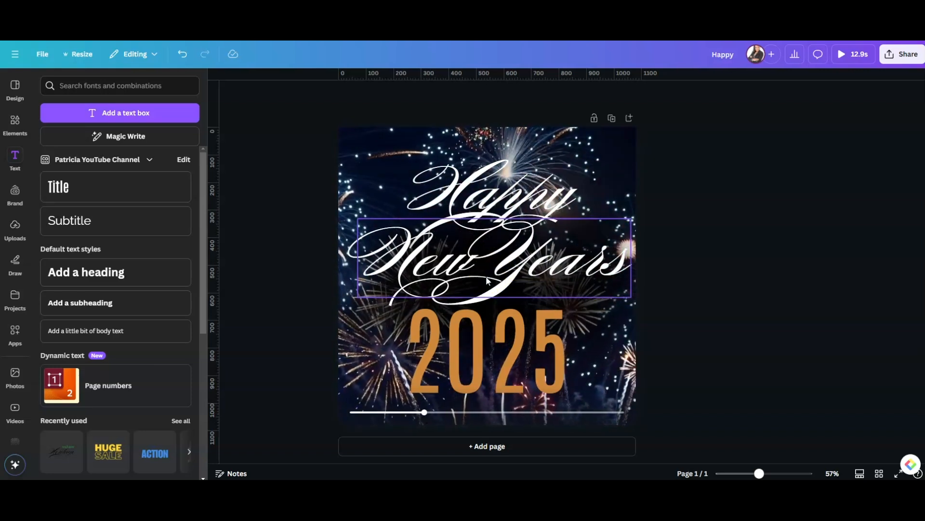
click(793, 129)
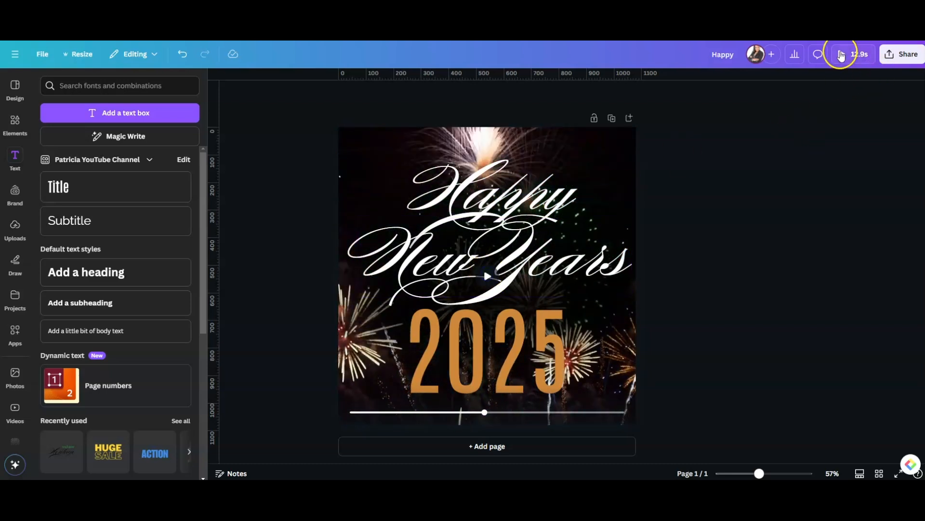
drag(409, 406, 357, 417)
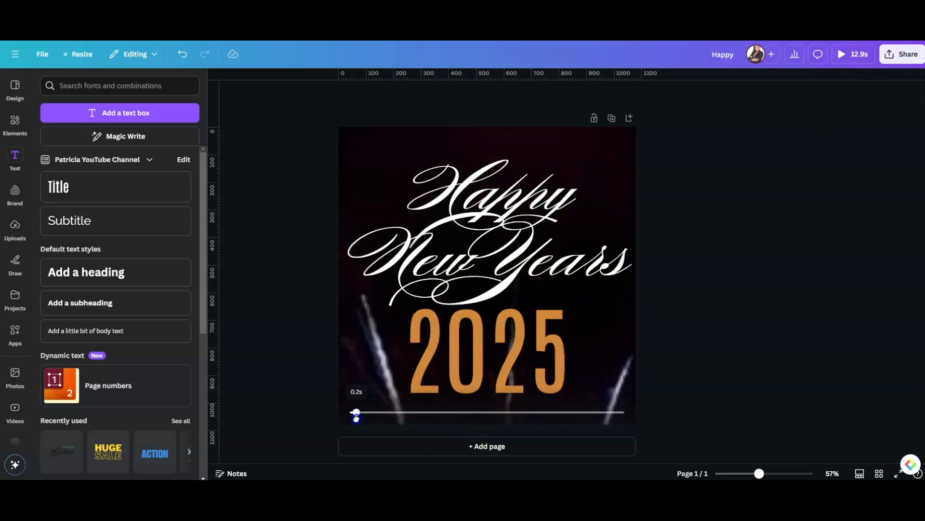
click(841, 56)
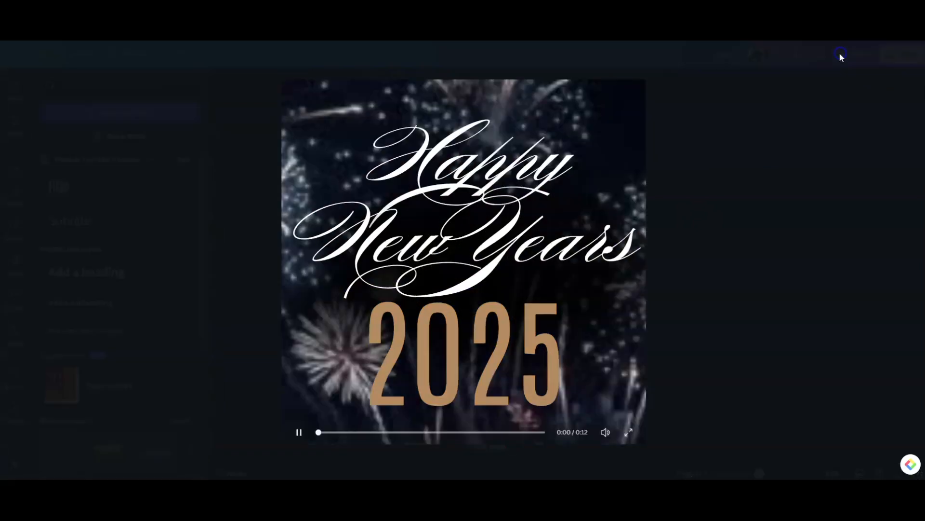